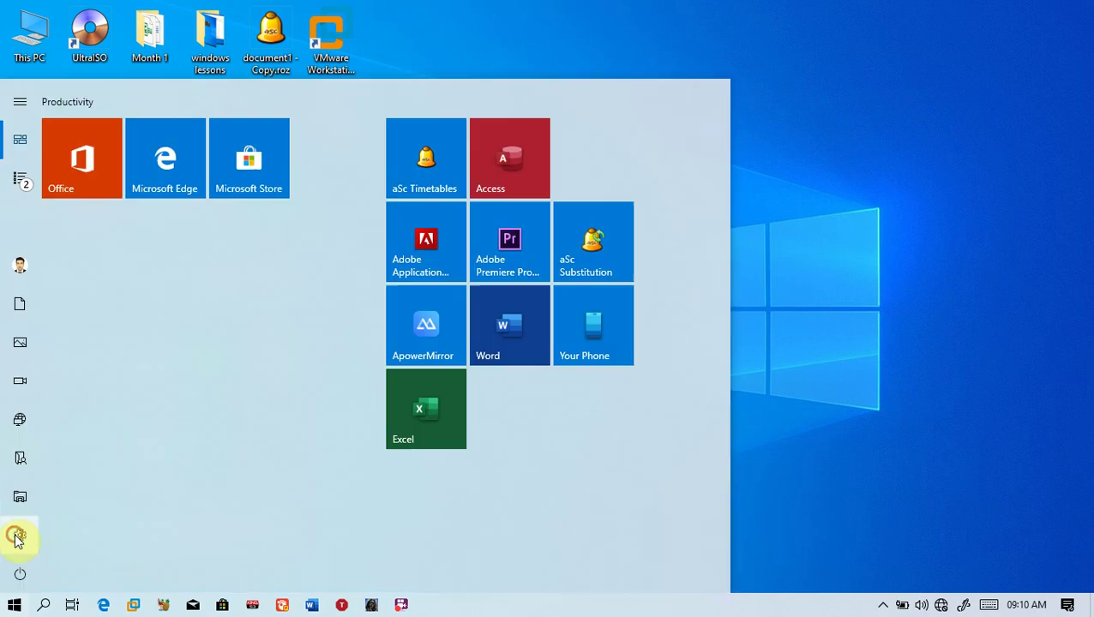
# - Open the Privacy category in Settings and go to the Notifications app permissions
pyautogui.click(513, 362)
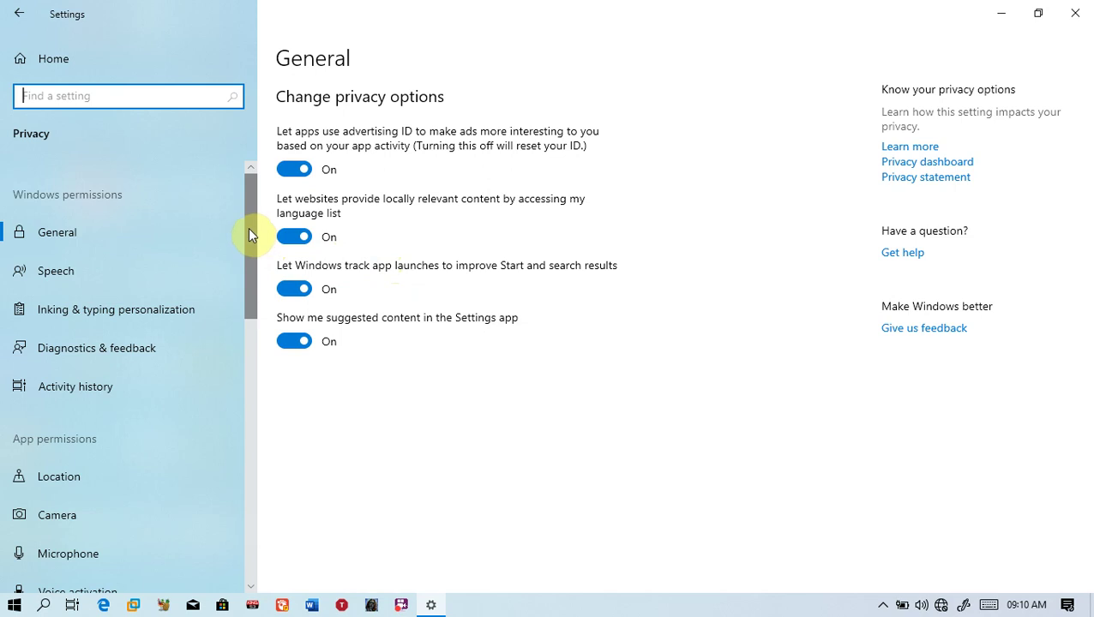
pyautogui.moveTo(249, 230); pyautogui.dragTo(249, 255)
pyautogui.scroll(-3, 248, 319)
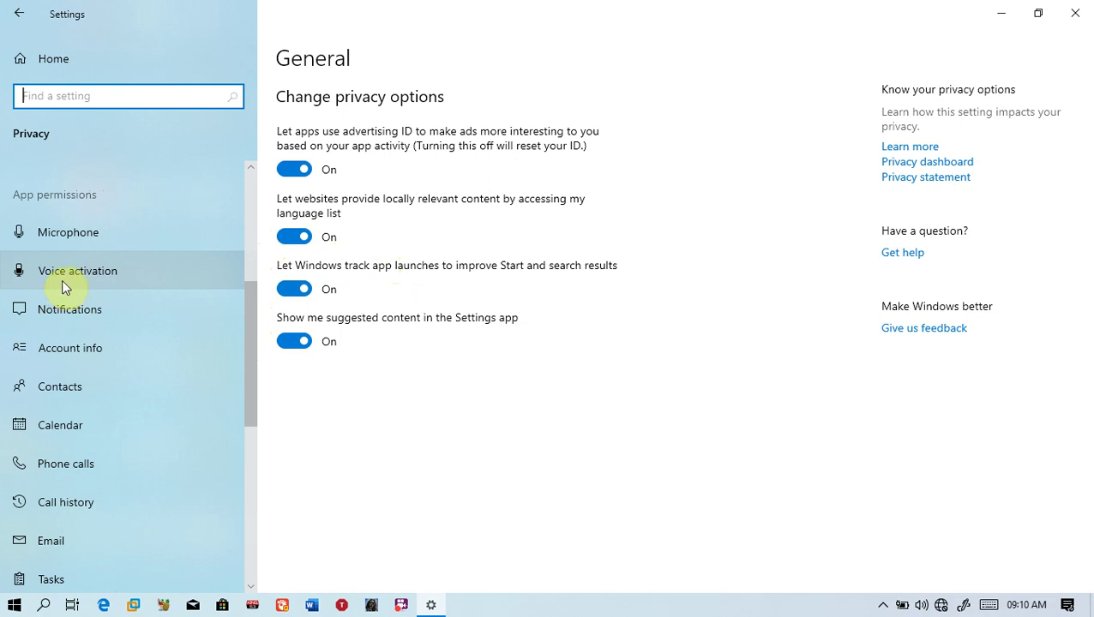
pyautogui.click(144, 304)
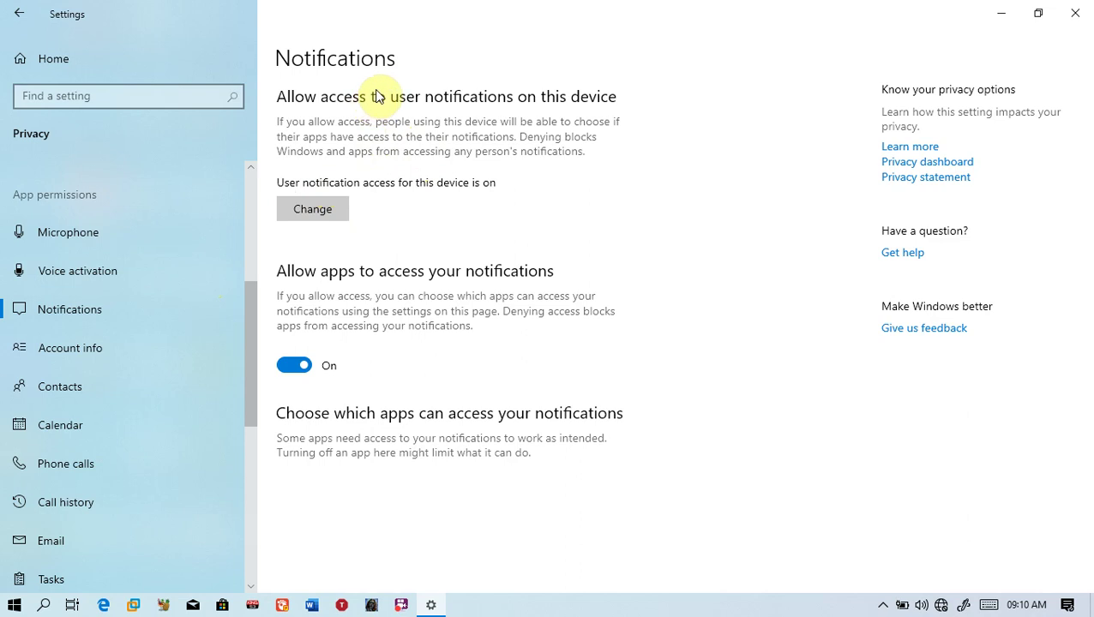
# - Switch user notification access for this device off and back on, and do the same for app access to notifications
pyautogui.click(335, 220)
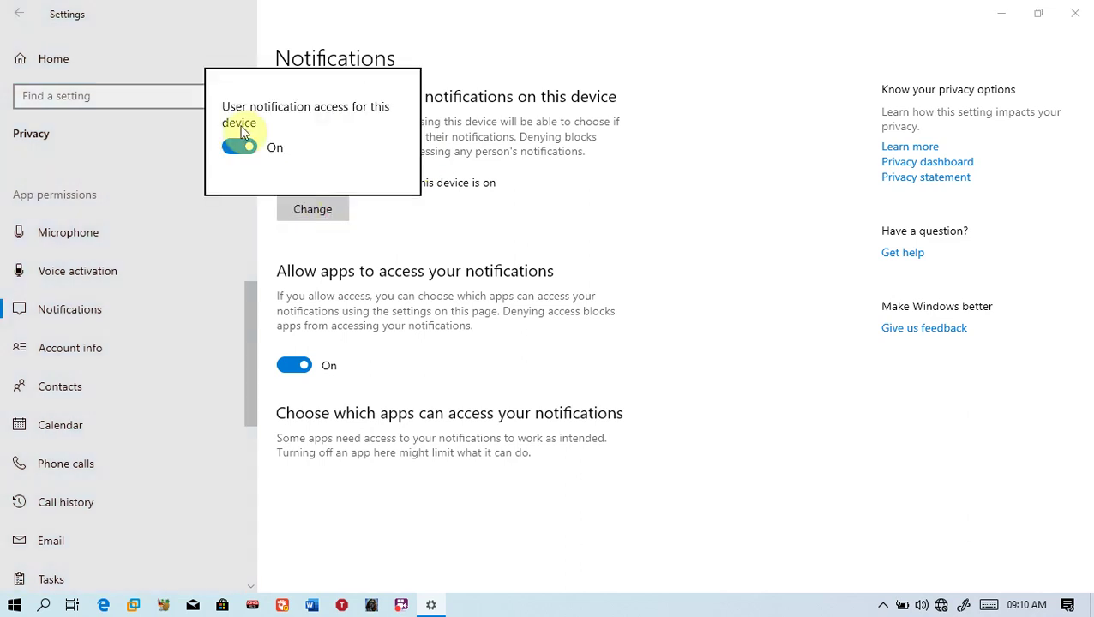
pyautogui.click(243, 147)
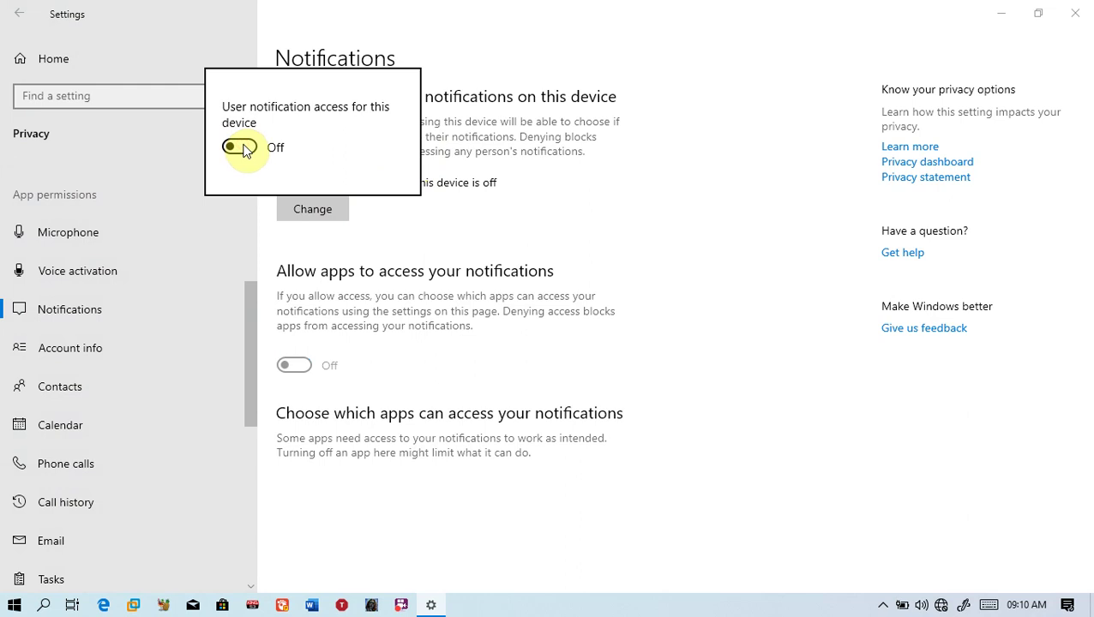
pyautogui.click(243, 148)
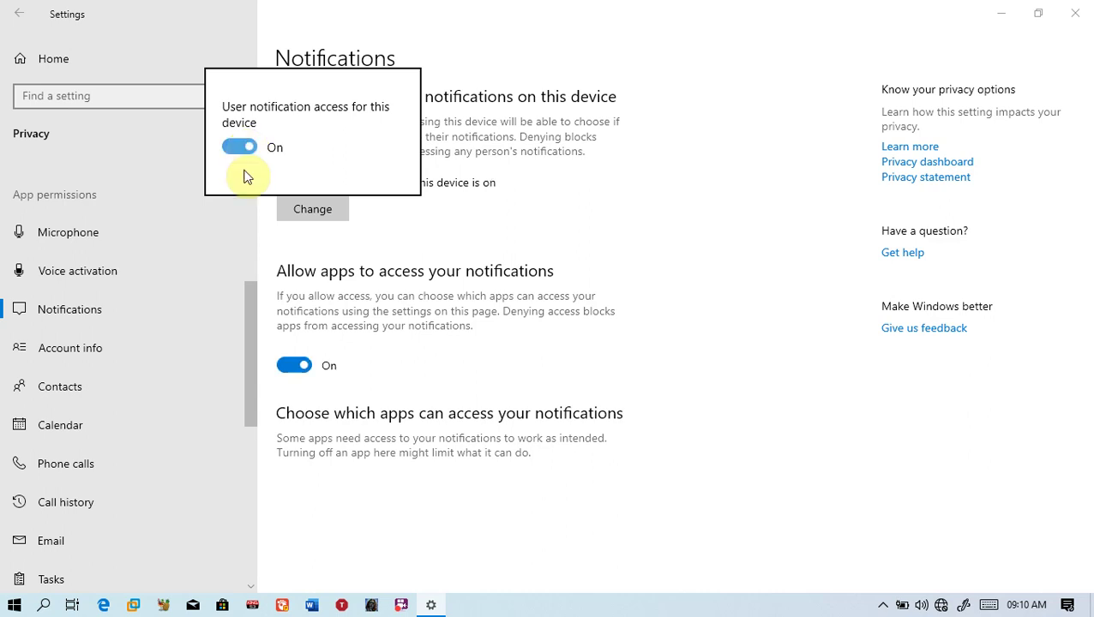
pyautogui.click(312, 253)
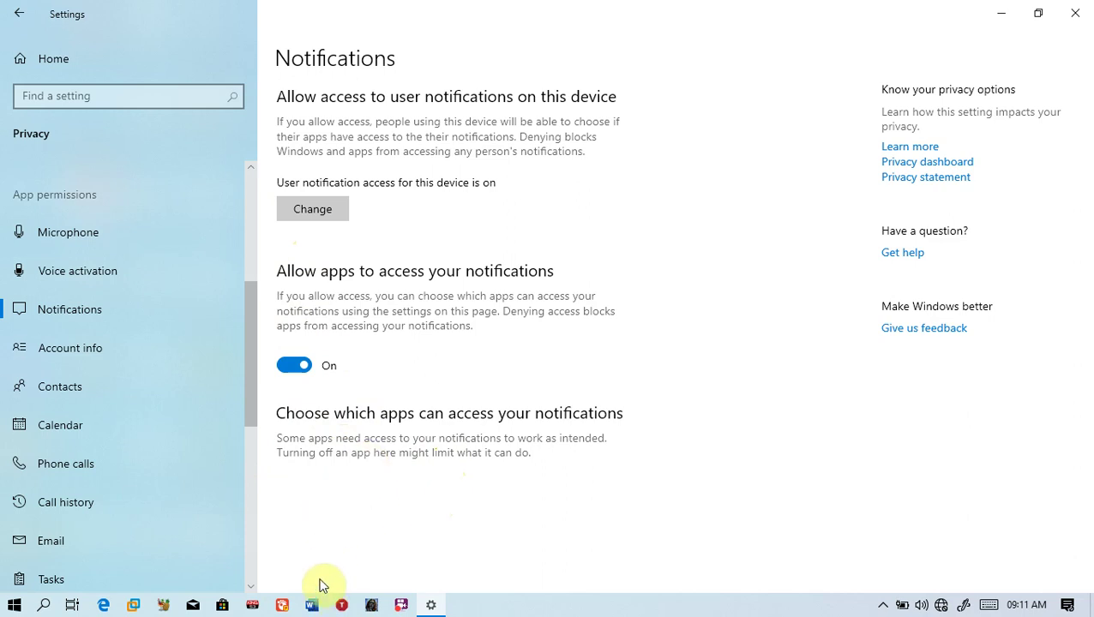
pyautogui.click(297, 368)
pyautogui.click(303, 376)
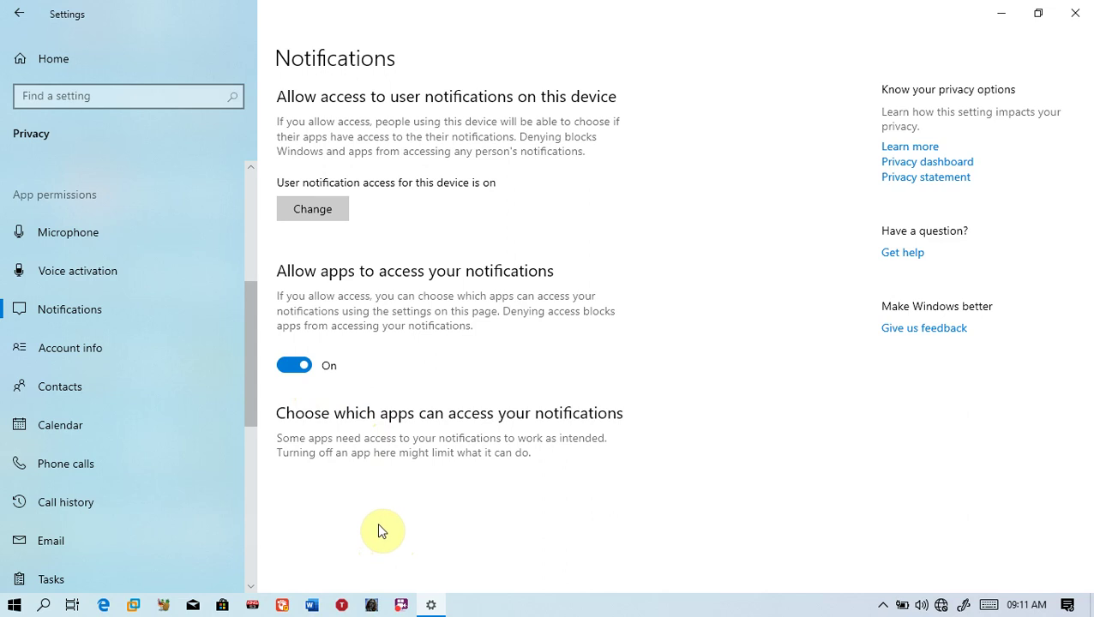
# - Open the Account info permissions and switch account info access for this device off and back on
pyautogui.click(129, 344)
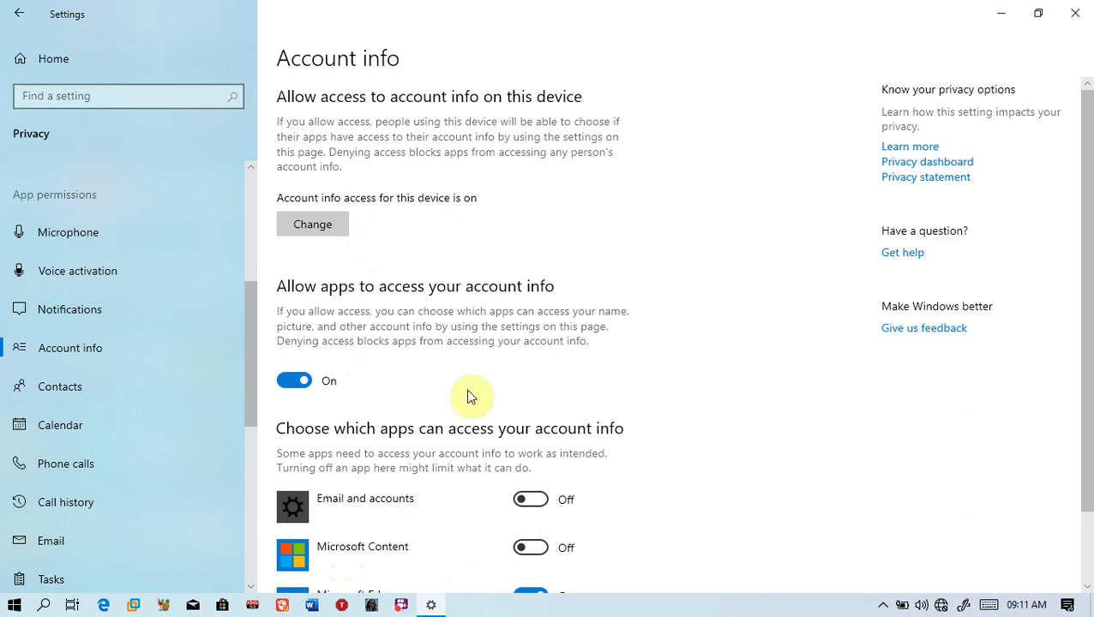
pyautogui.click(327, 226)
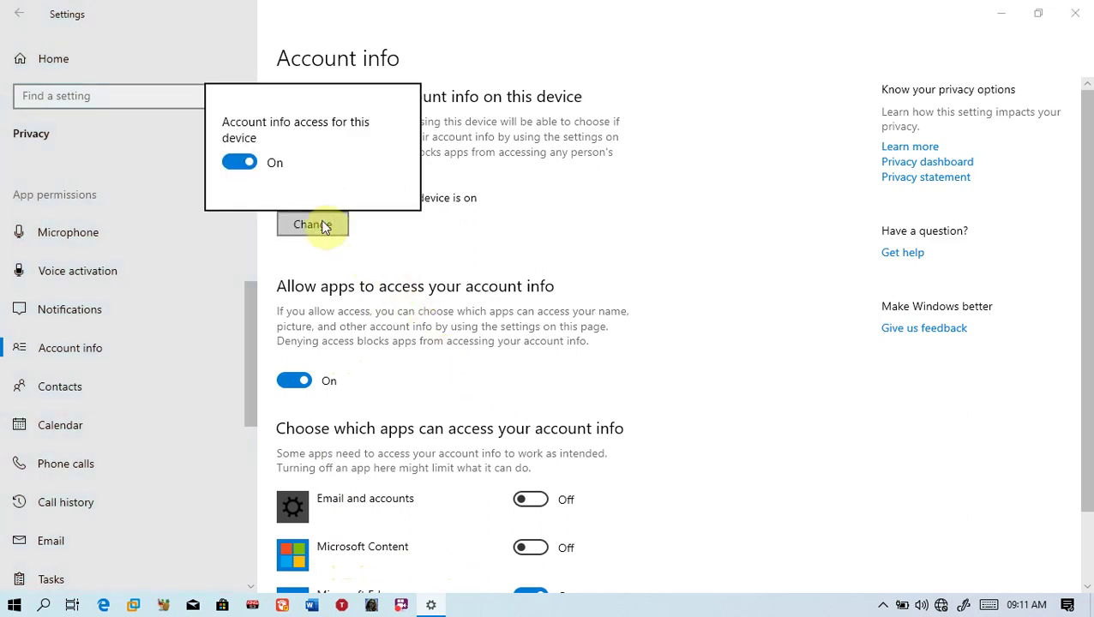
pyautogui.click(244, 164)
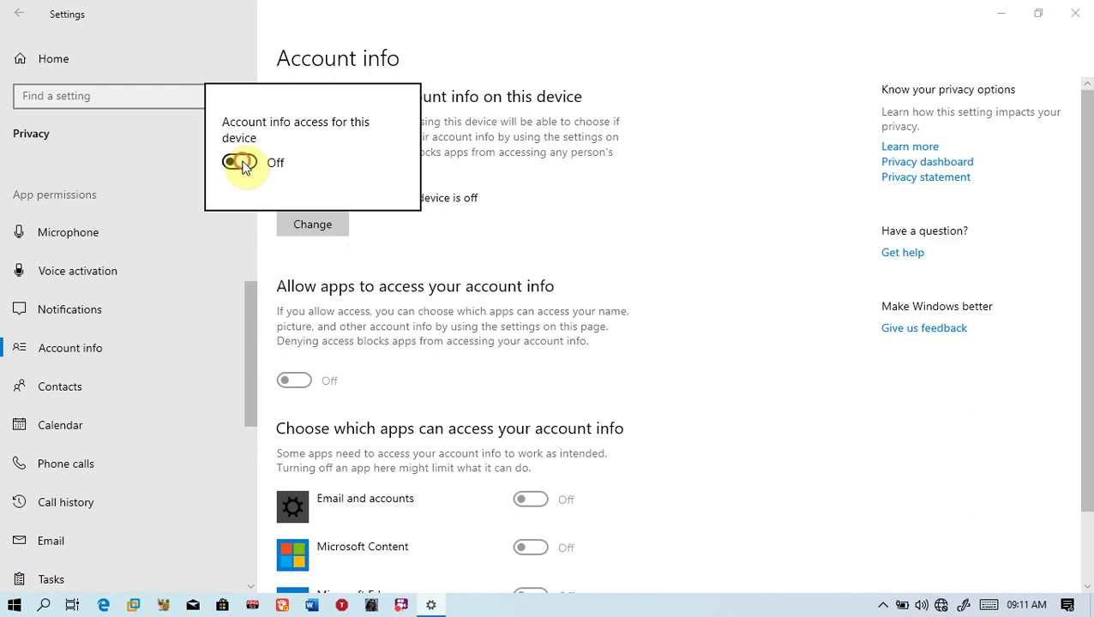
pyautogui.click(243, 163)
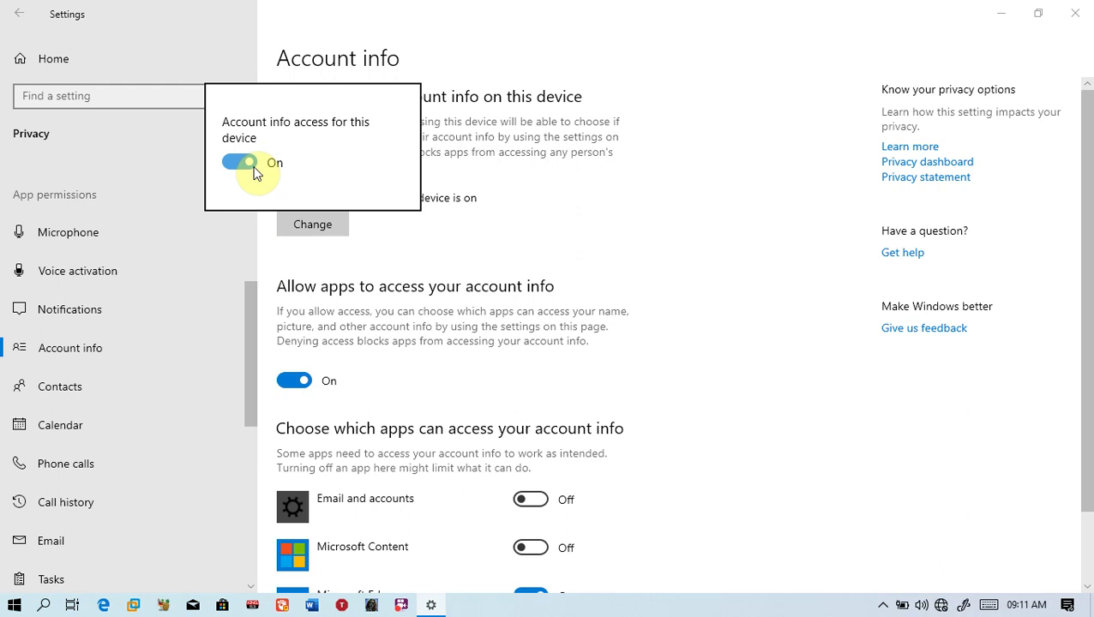
pyautogui.click(345, 338)
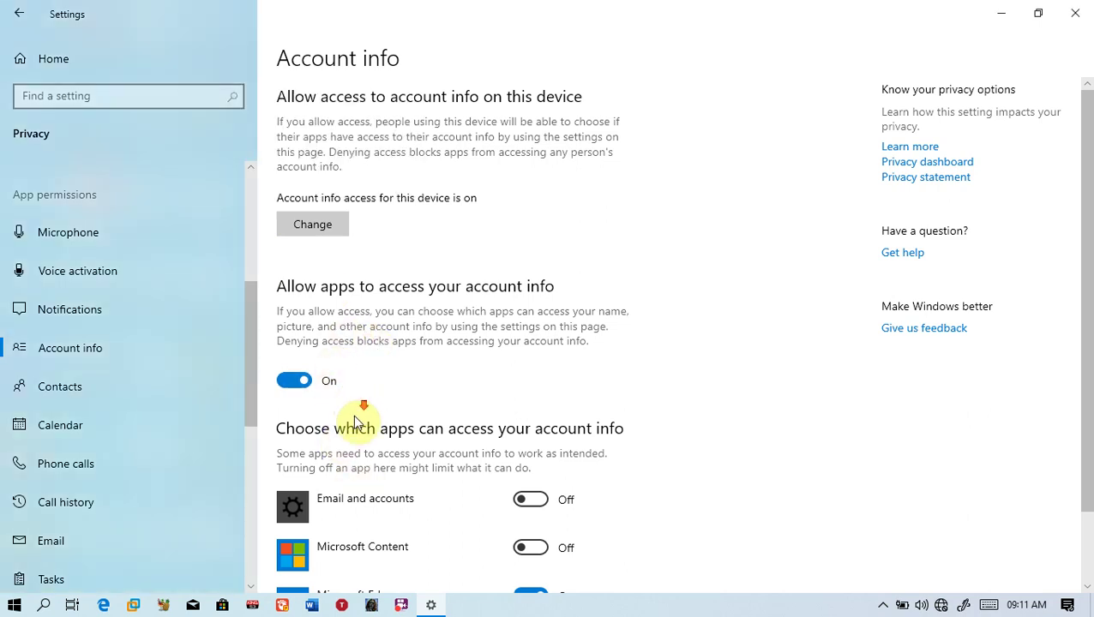
# - Switch Email and accounts access to account info on and off again, and turn on access for Microsoft Content
pyautogui.scroll(-2, 359, 416)
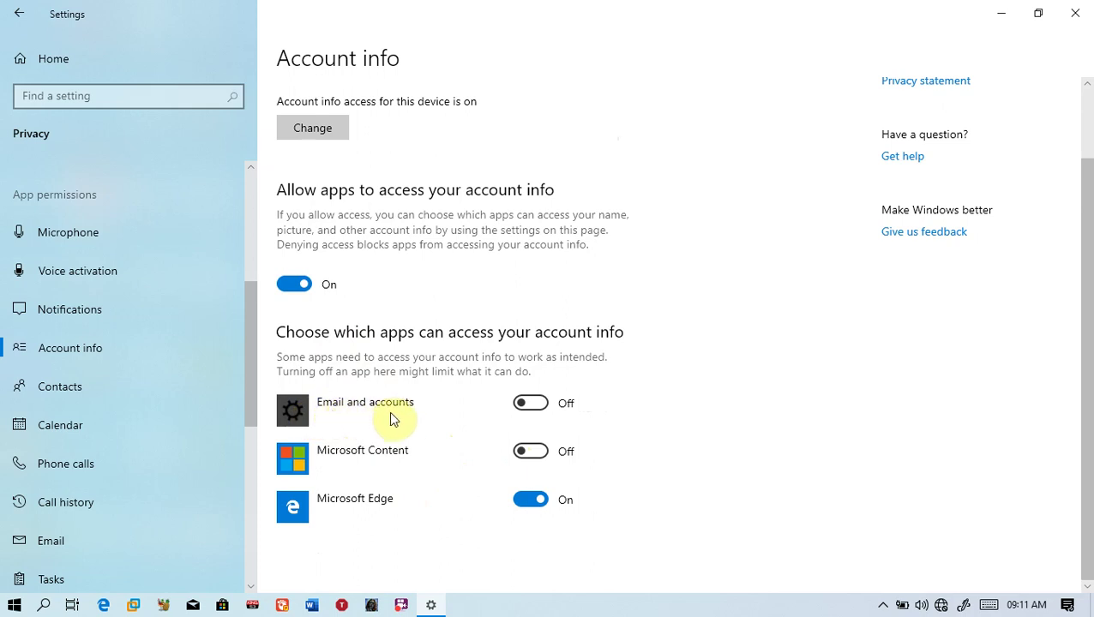
pyautogui.click(546, 402)
pyautogui.click(544, 403)
pyautogui.click(536, 452)
pyautogui.click(537, 463)
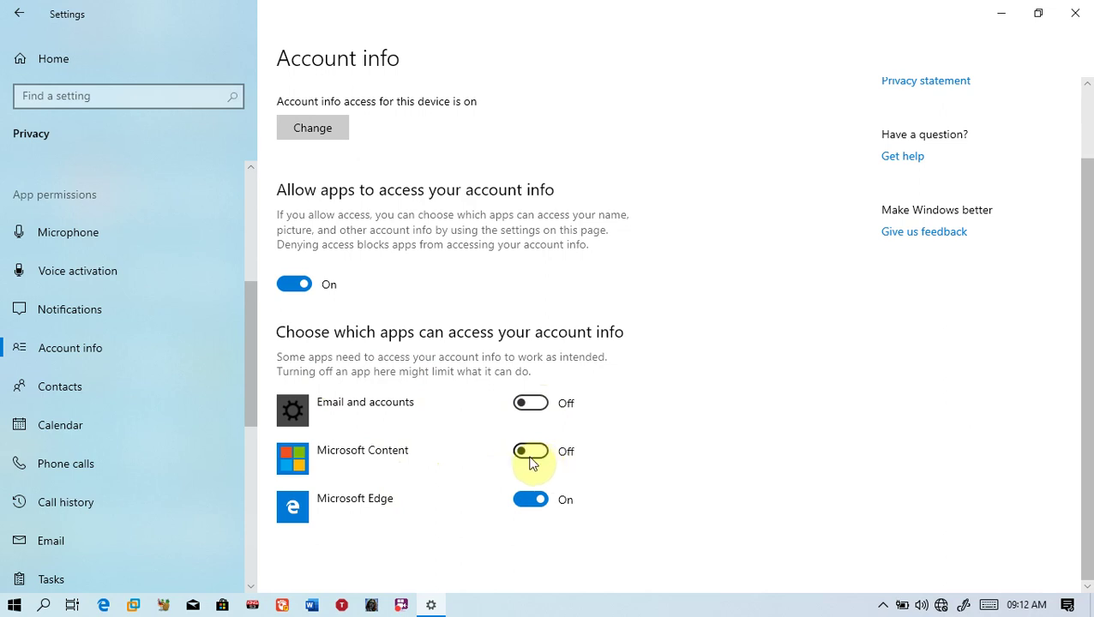
pyautogui.click(532, 462)
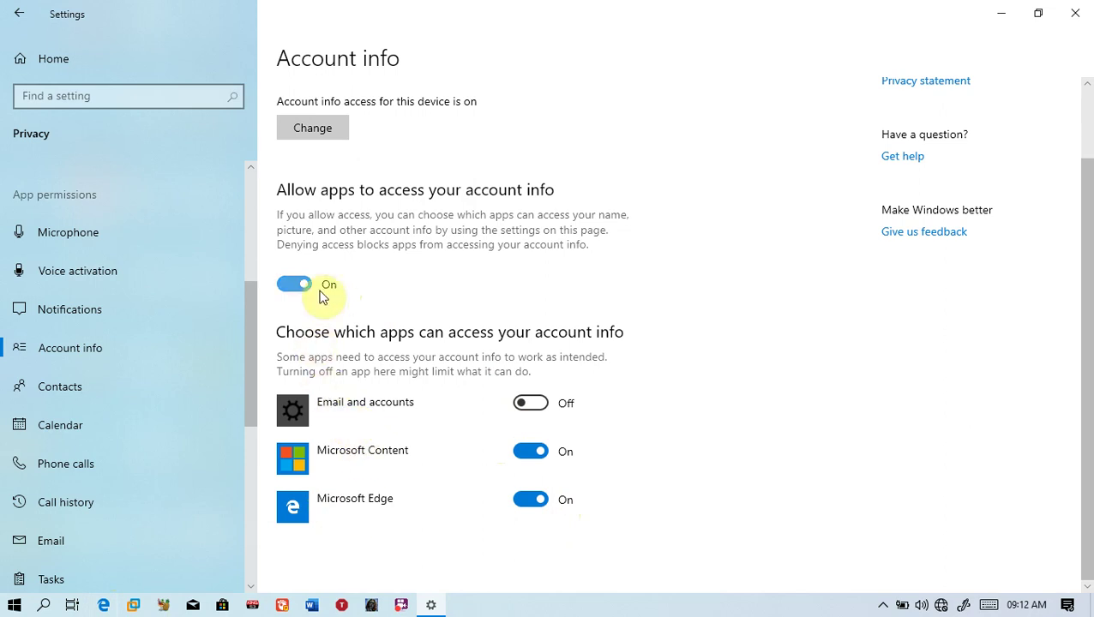
# - Switch the permission for apps to access account info off and back on
pyautogui.click(288, 286)
pyautogui.click(296, 288)
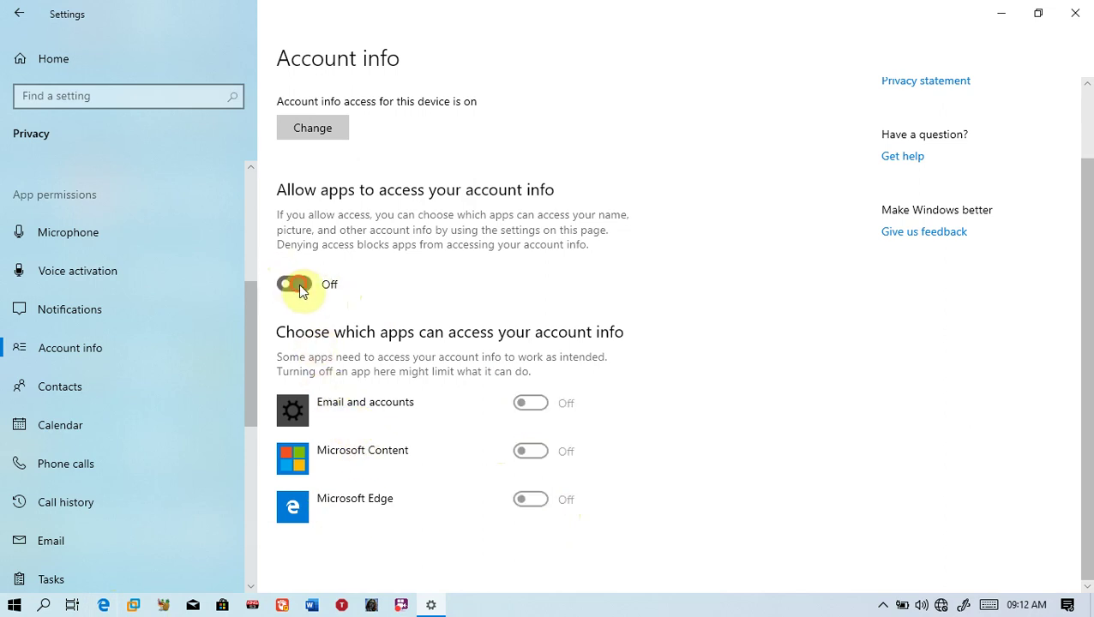
pyautogui.click(298, 288)
pyautogui.click(297, 287)
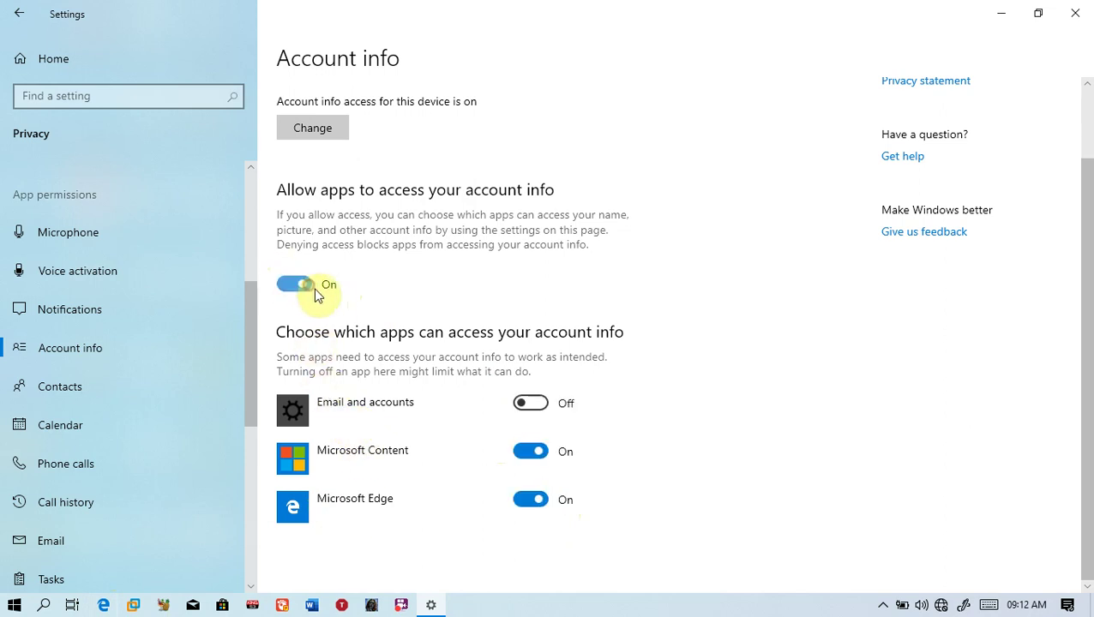
# - Open the Contacts permissions and view the contacts access option for this device without changing it
pyautogui.scroll(-2, 184, 442)
pyautogui.click(106, 319)
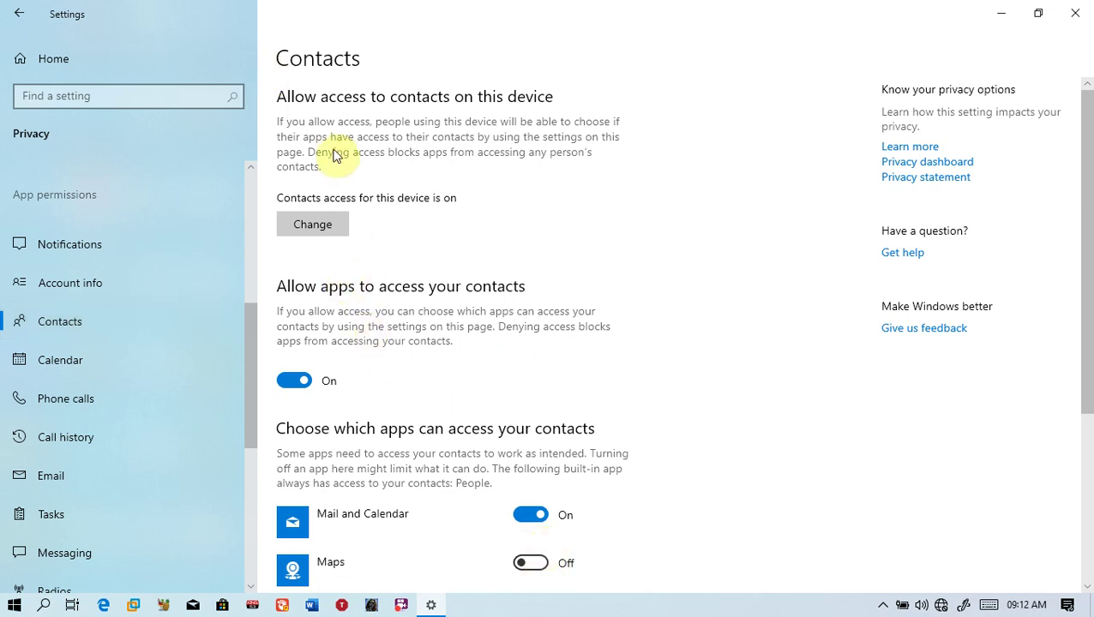
pyautogui.click(318, 222)
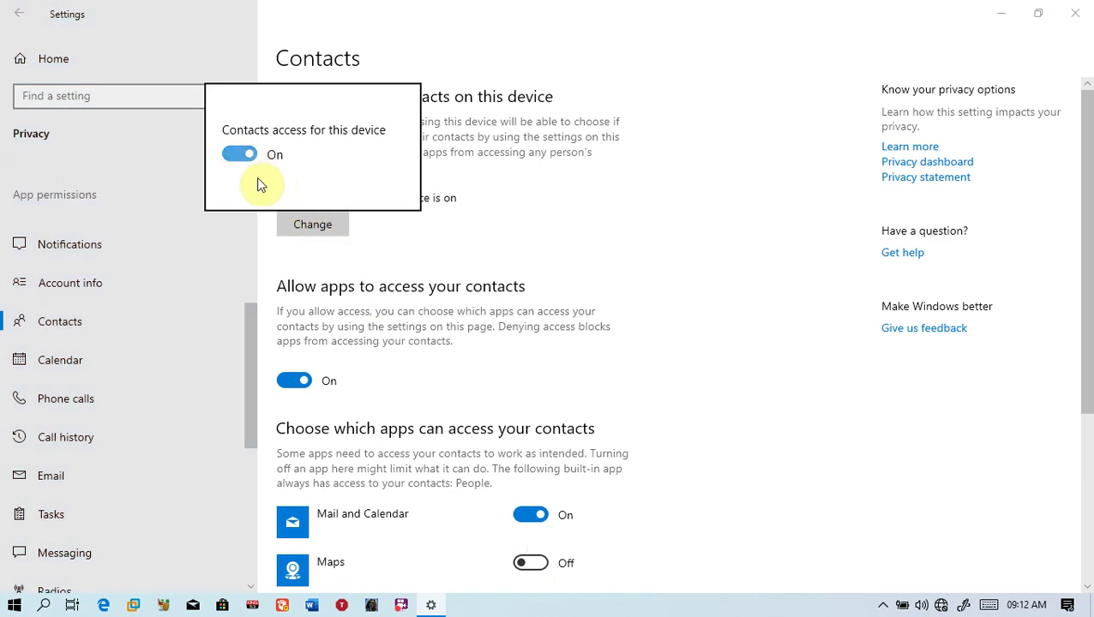
pyautogui.click(367, 267)
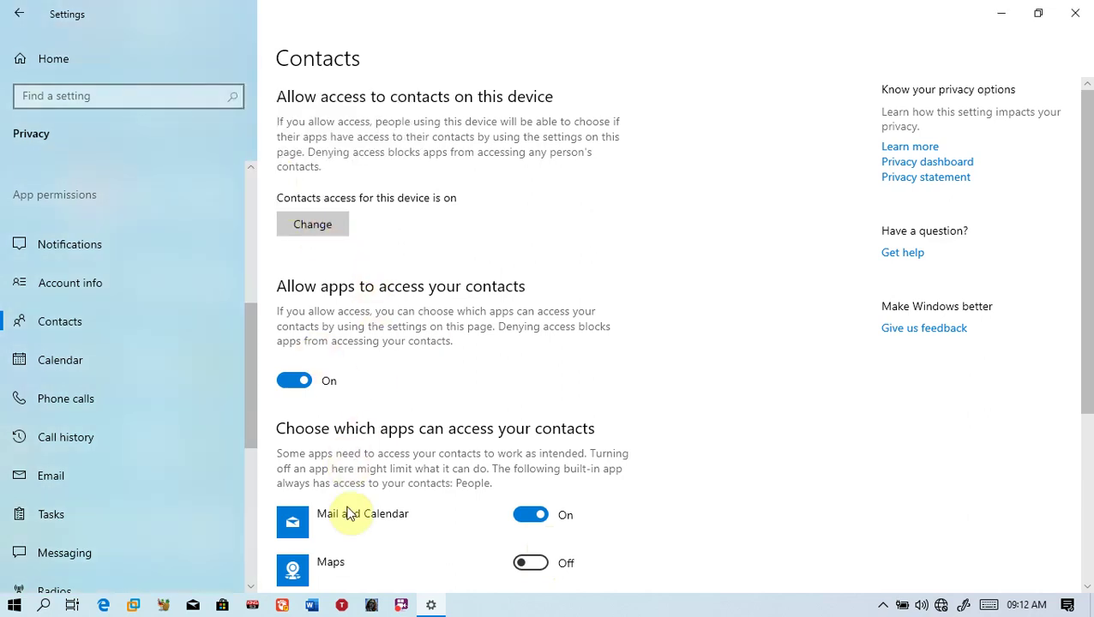
# - Switch app access to contacts off and back on, and switch Skype's contacts access on and off again
pyautogui.scroll(-3, 343, 459)
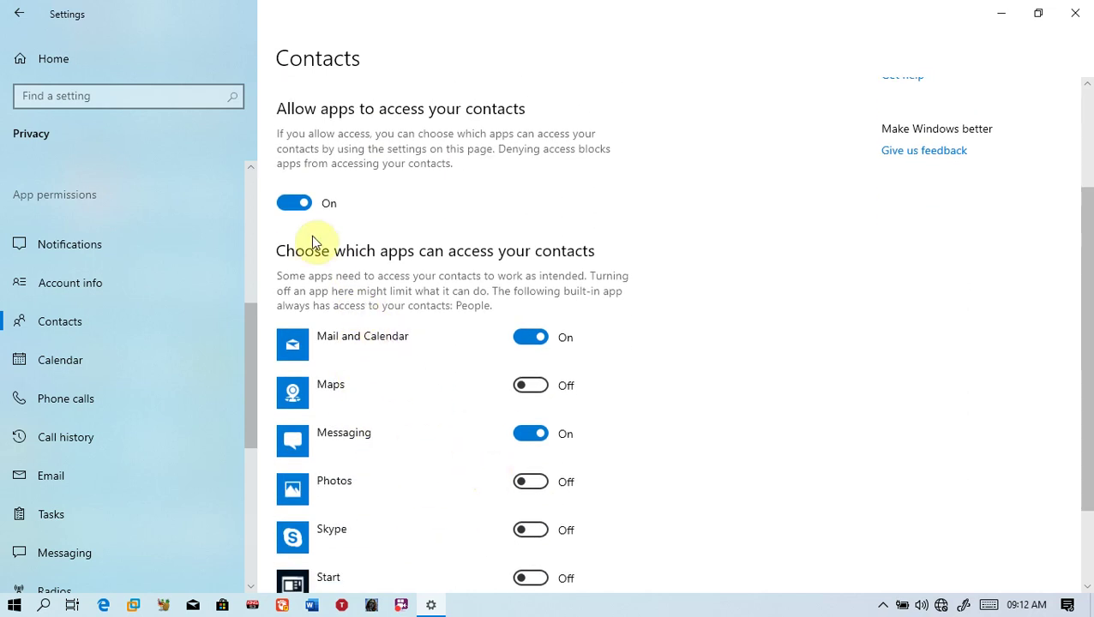
pyautogui.click(298, 204)
pyautogui.click(298, 205)
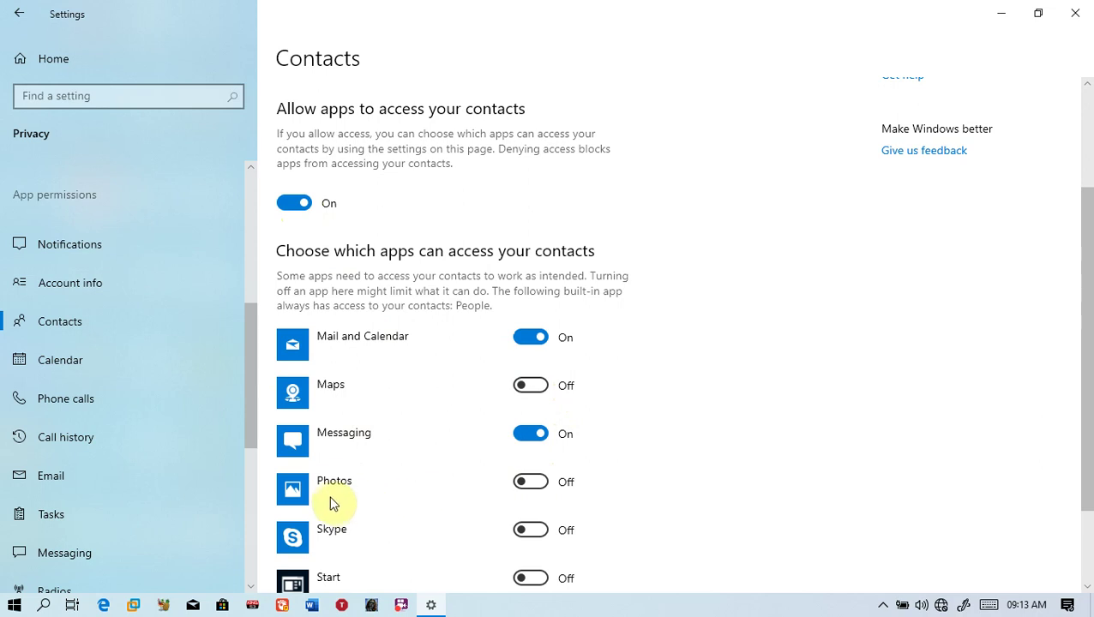
pyautogui.click(544, 531)
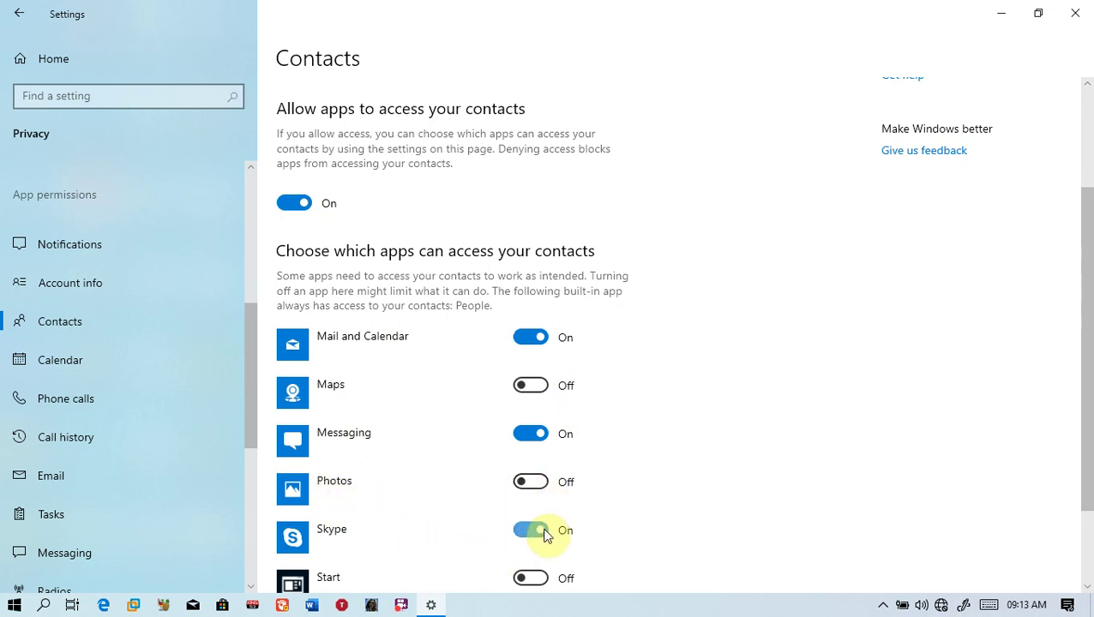
pyautogui.scroll(-2, 544, 535)
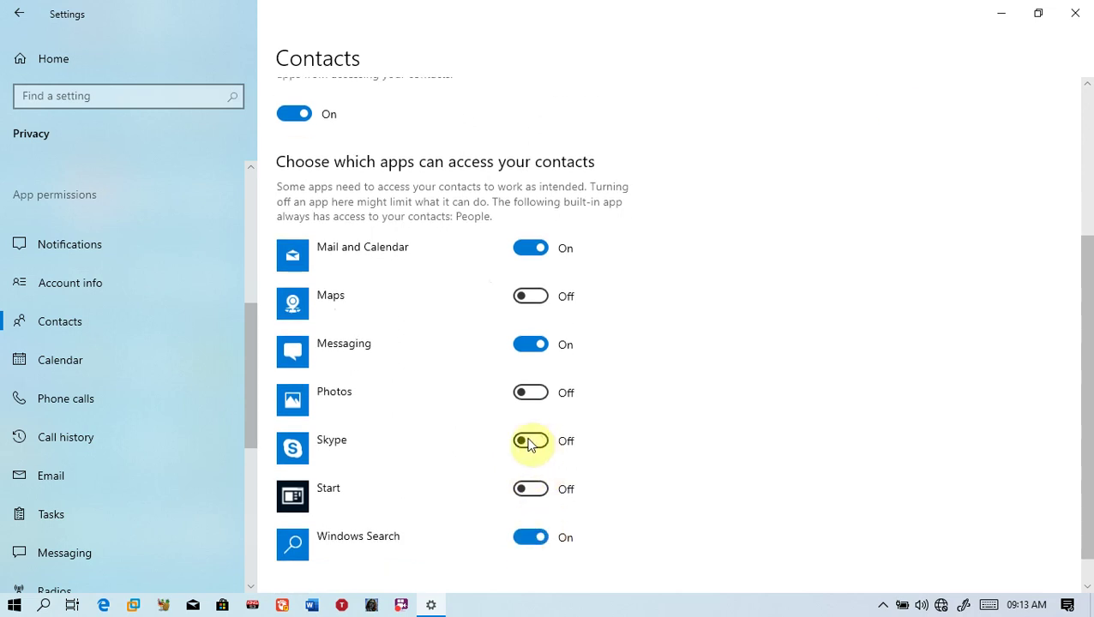
# - Open the Calendar permissions, switch calendar access for this device off and back on, and review the apps with calendar access
pyautogui.click(114, 356)
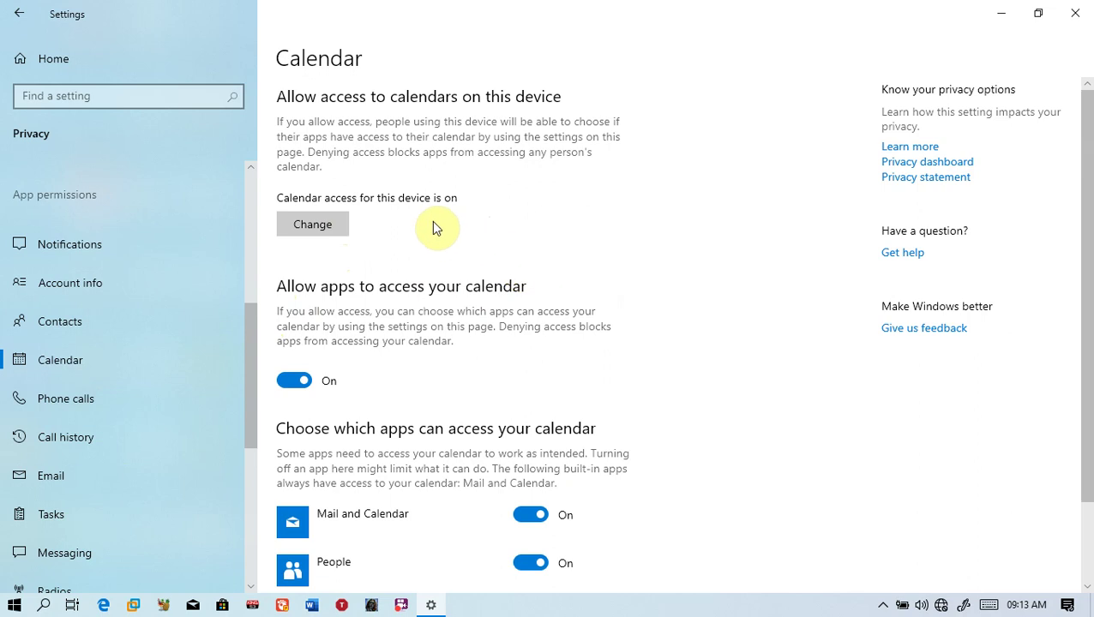
pyautogui.click(334, 226)
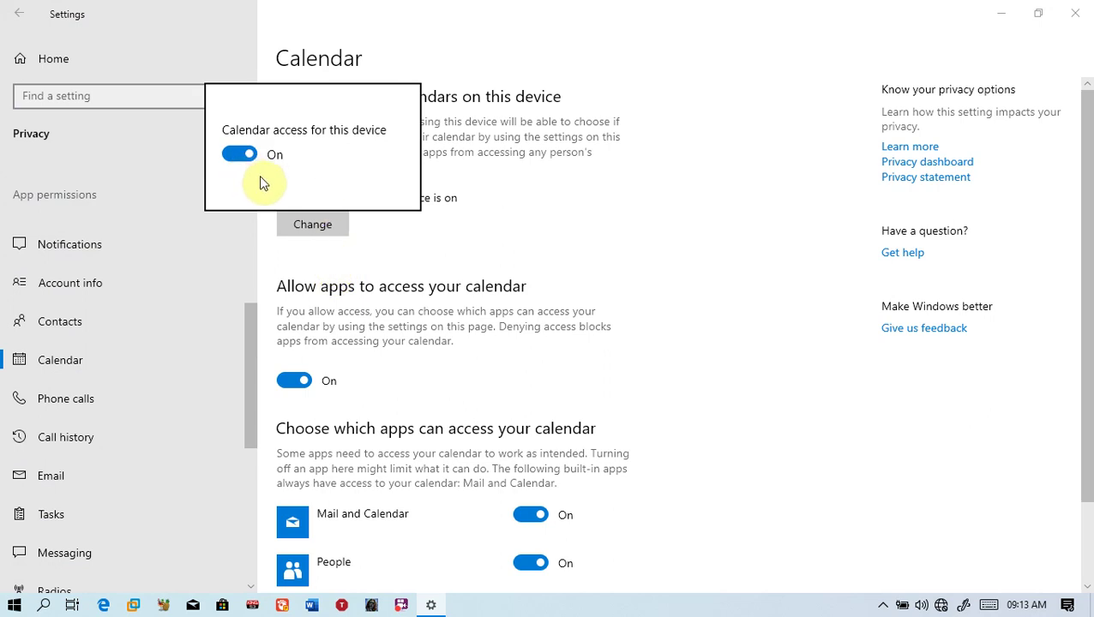
pyautogui.click(246, 156)
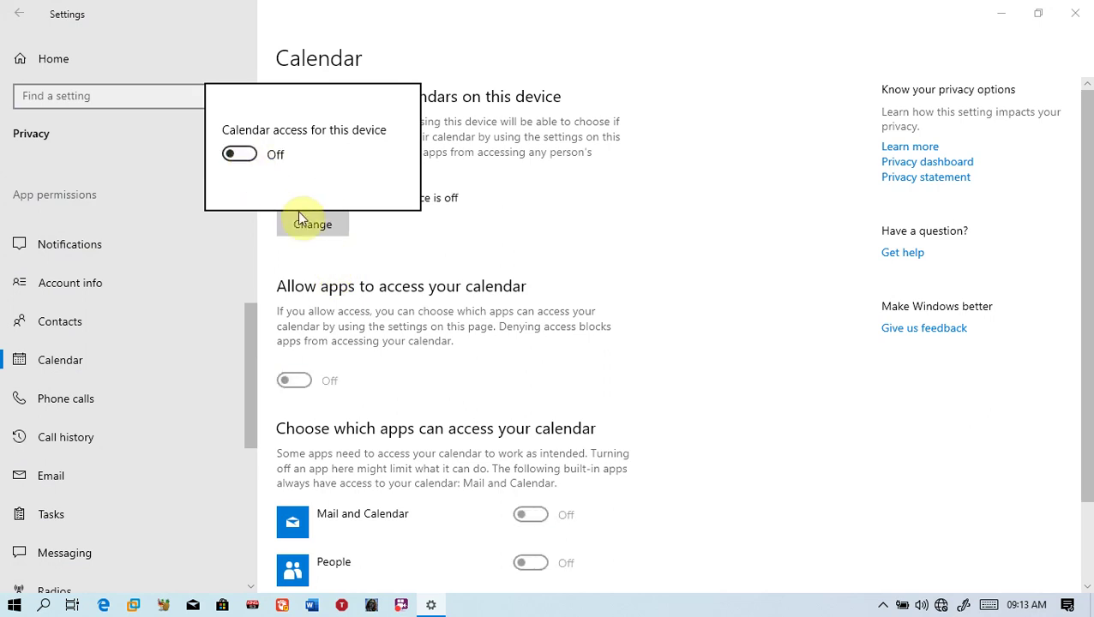
pyautogui.click(249, 155)
pyautogui.click(360, 461)
pyautogui.scroll(-3, 360, 460)
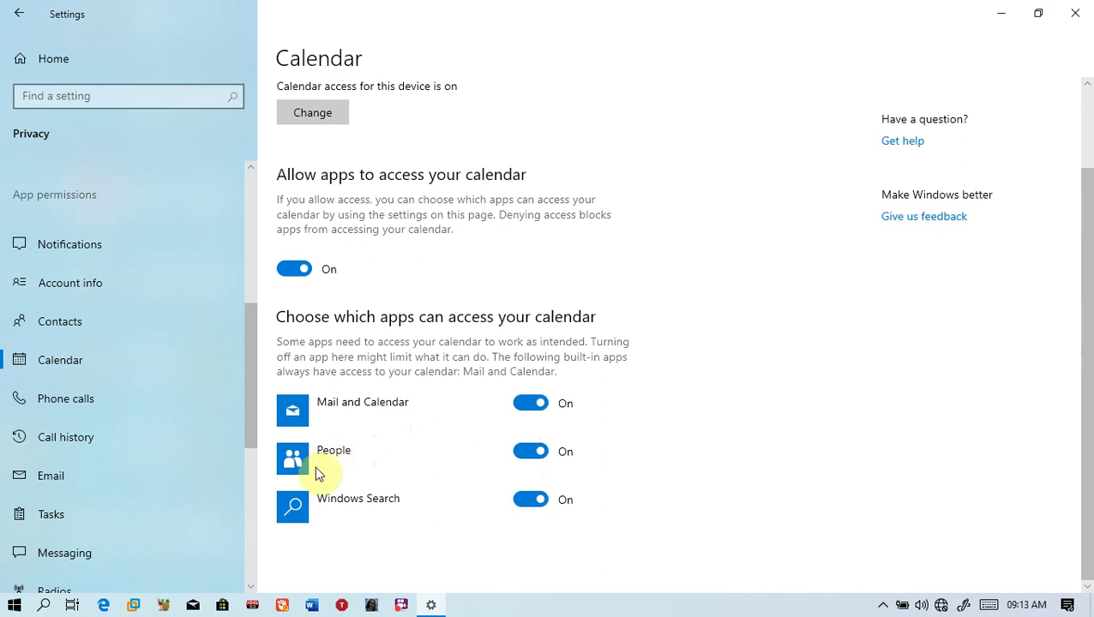
# - Open the Phone calls permissions and view the phone call access option for this device without changing it
pyautogui.click(104, 408)
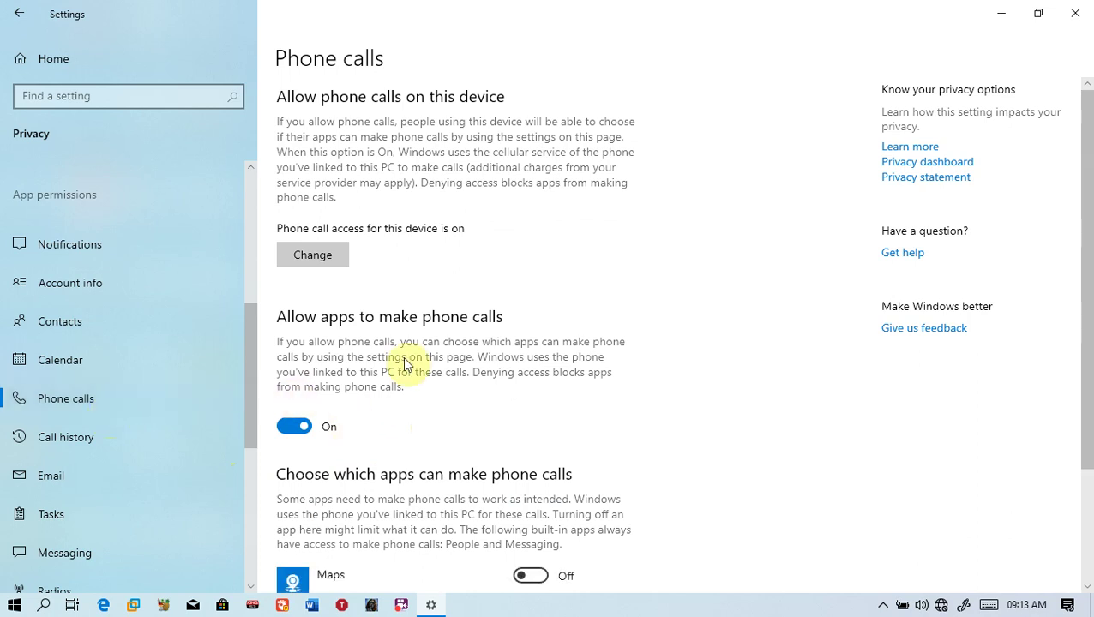
pyautogui.click(333, 250)
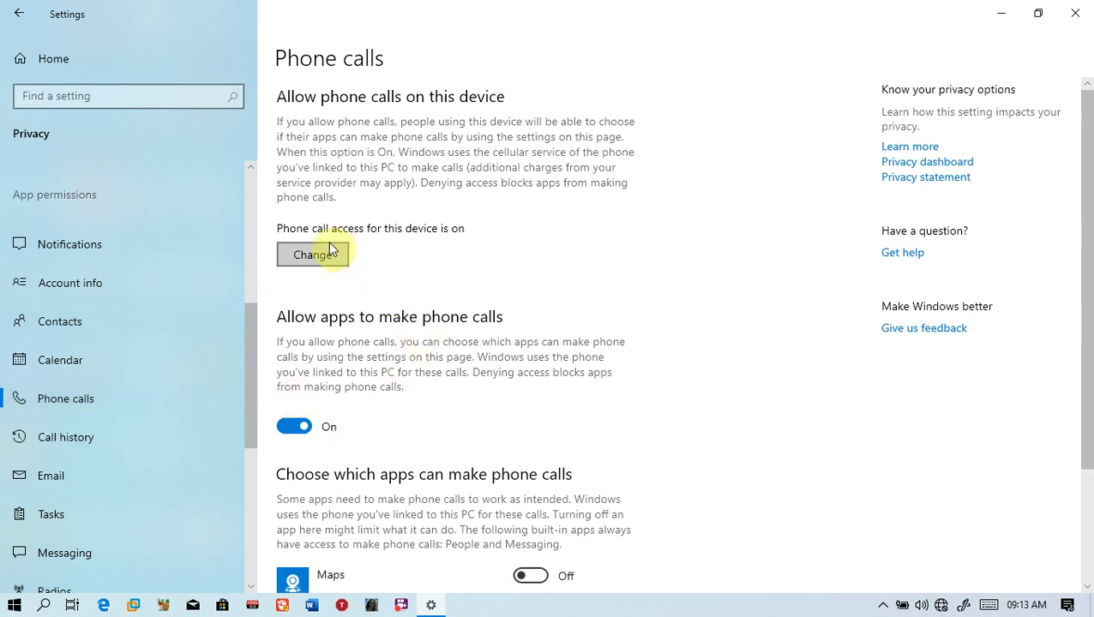
pyautogui.click(325, 257)
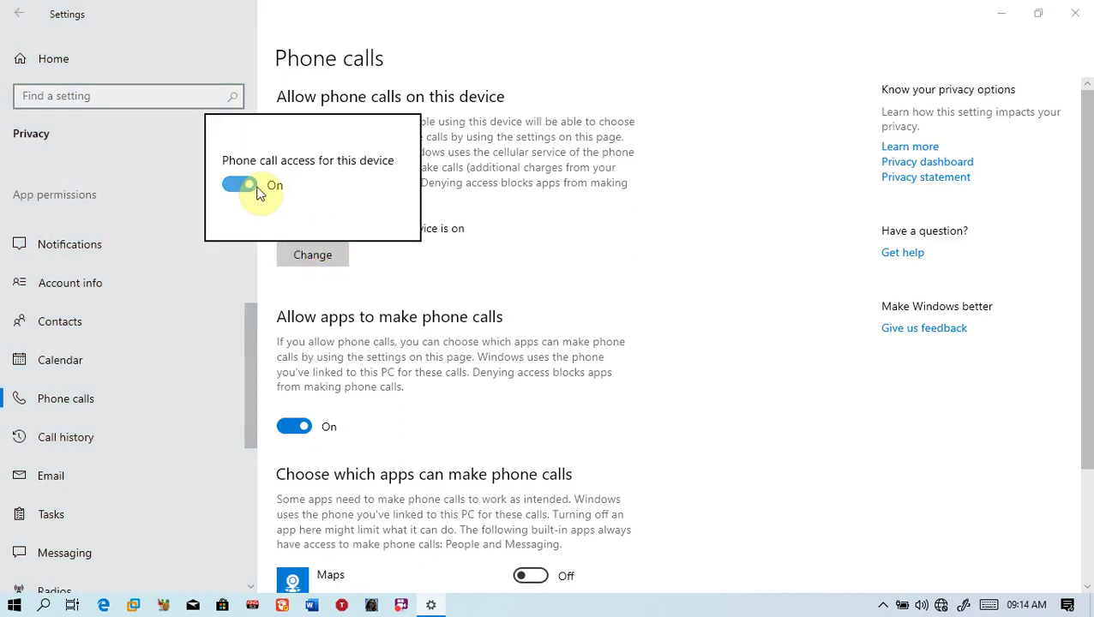
pyautogui.click(398, 257)
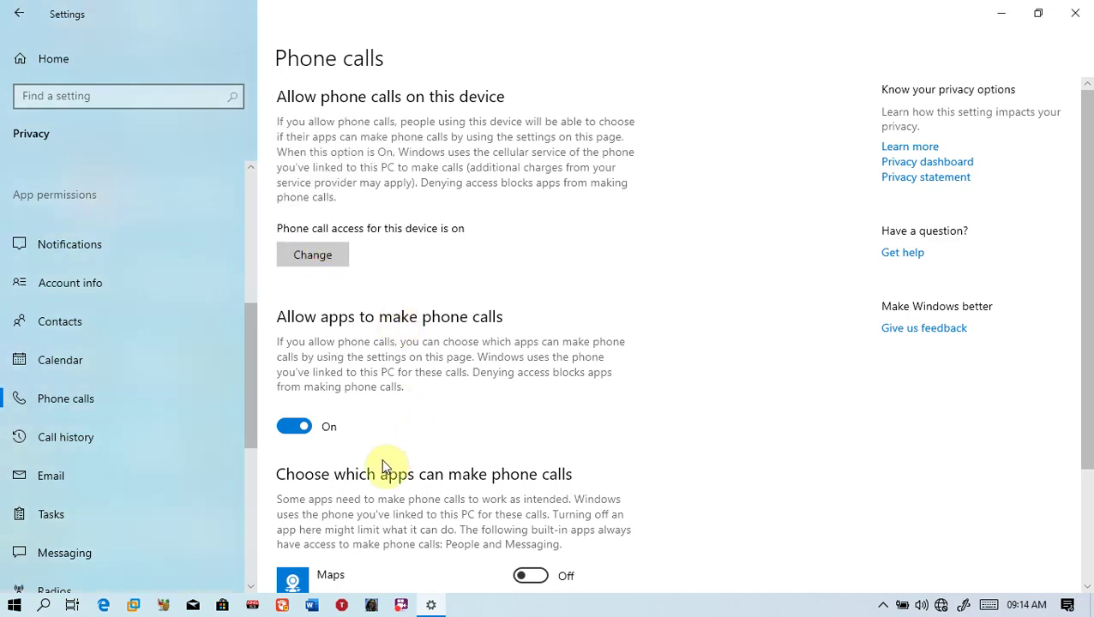
# - Toggle the phone call access of Your Phone, and switch permission for apps to make phone calls off and back on
pyautogui.scroll(-2, 378, 469)
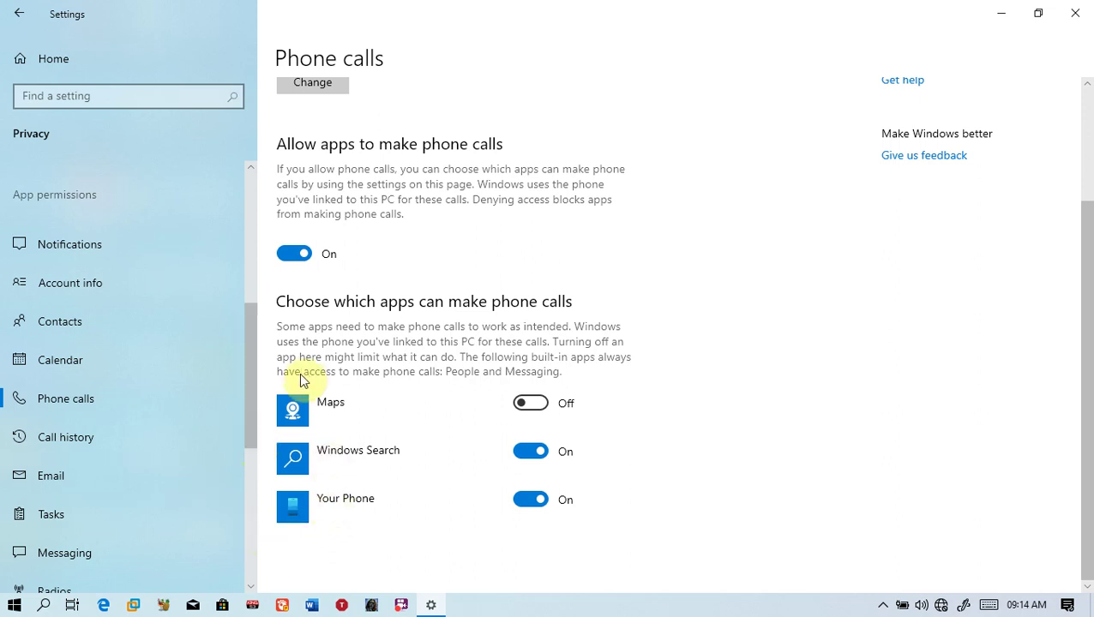
pyautogui.click(532, 500)
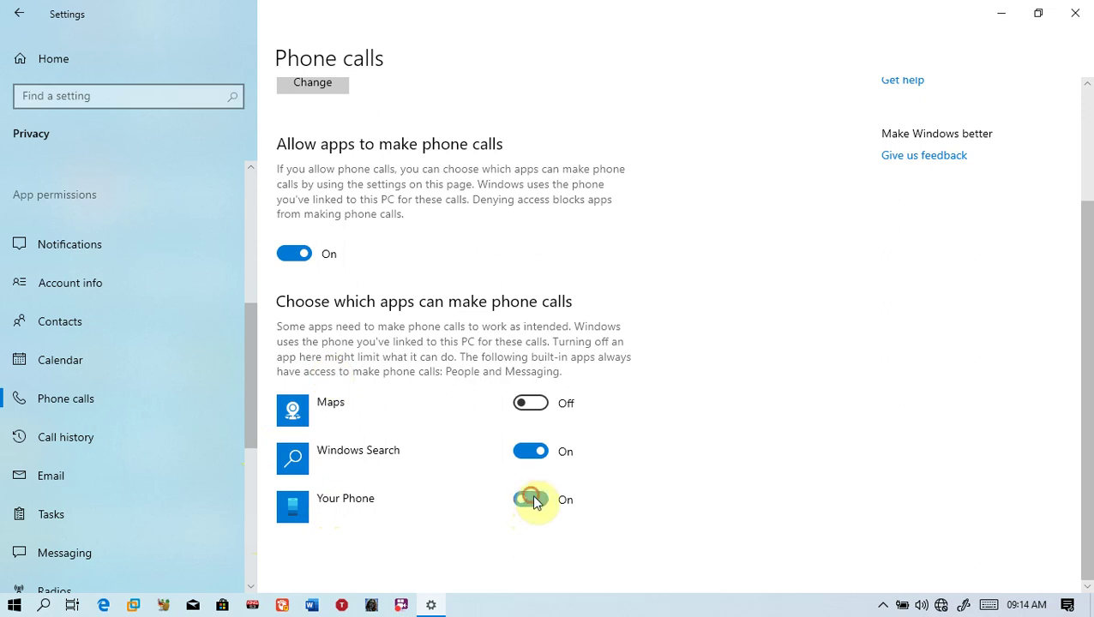
pyautogui.click(298, 256)
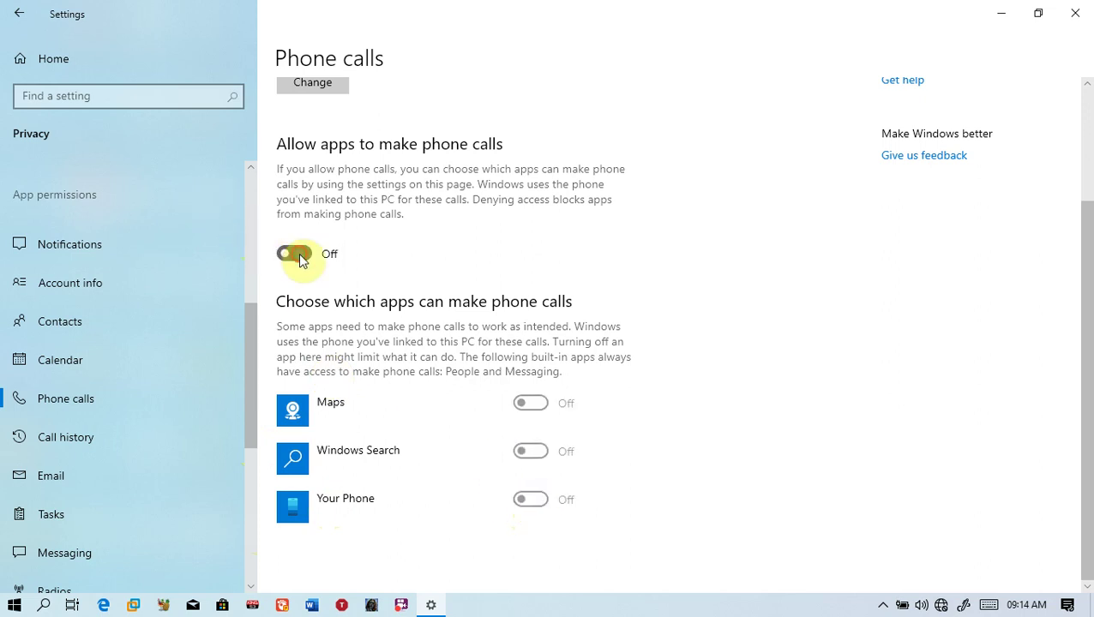
pyautogui.click(298, 255)
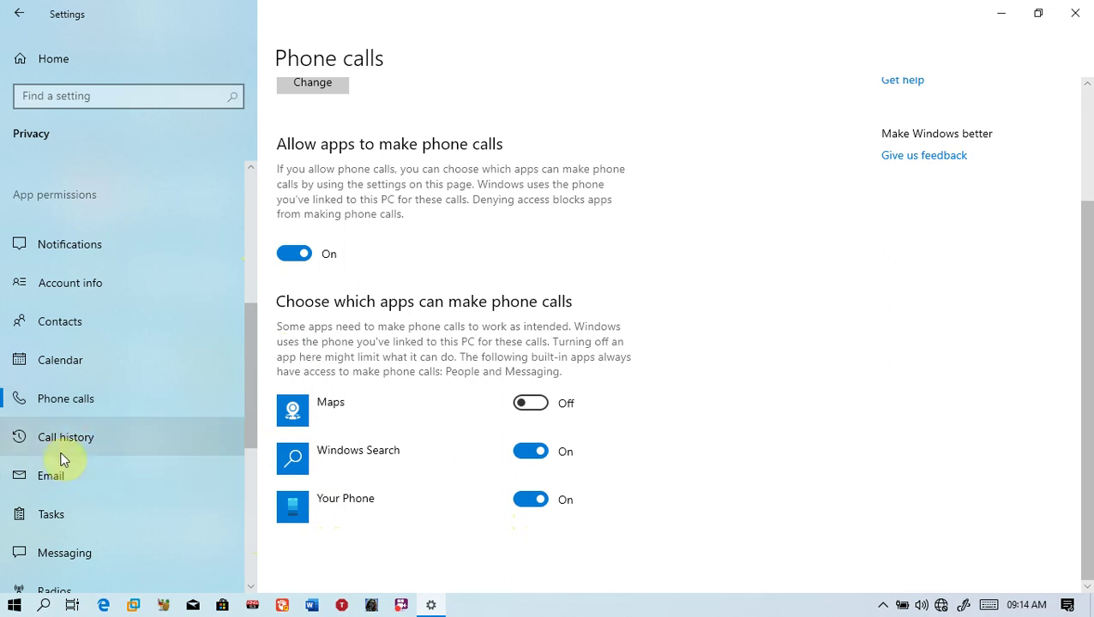
# - Open the Call history permissions and view the call history access option for this device without changing it
pyautogui.click(76, 440)
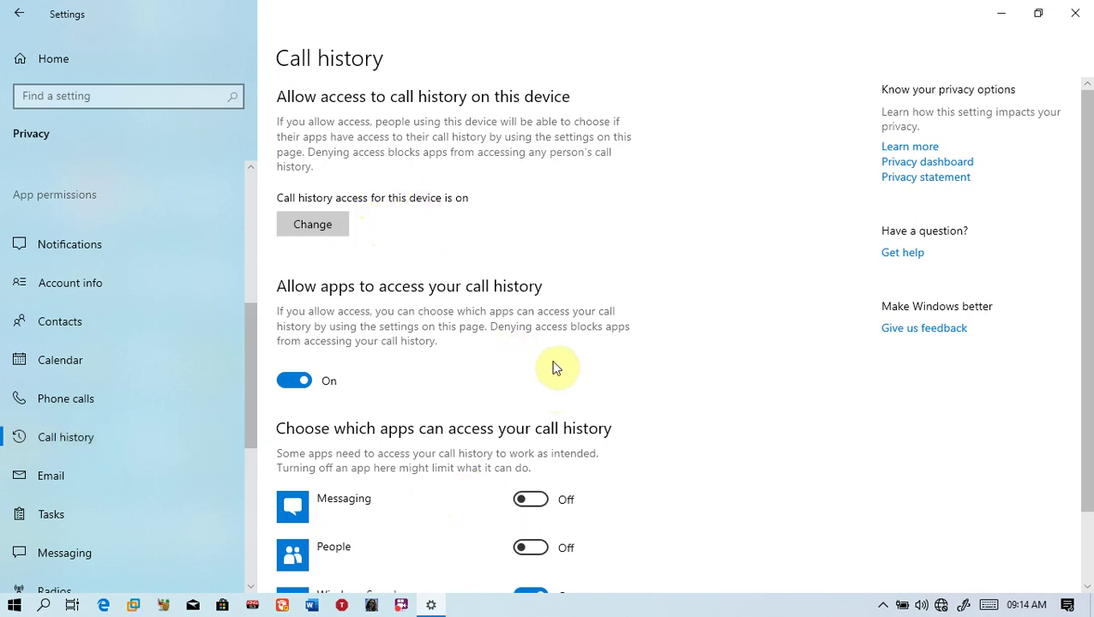
pyautogui.click(338, 225)
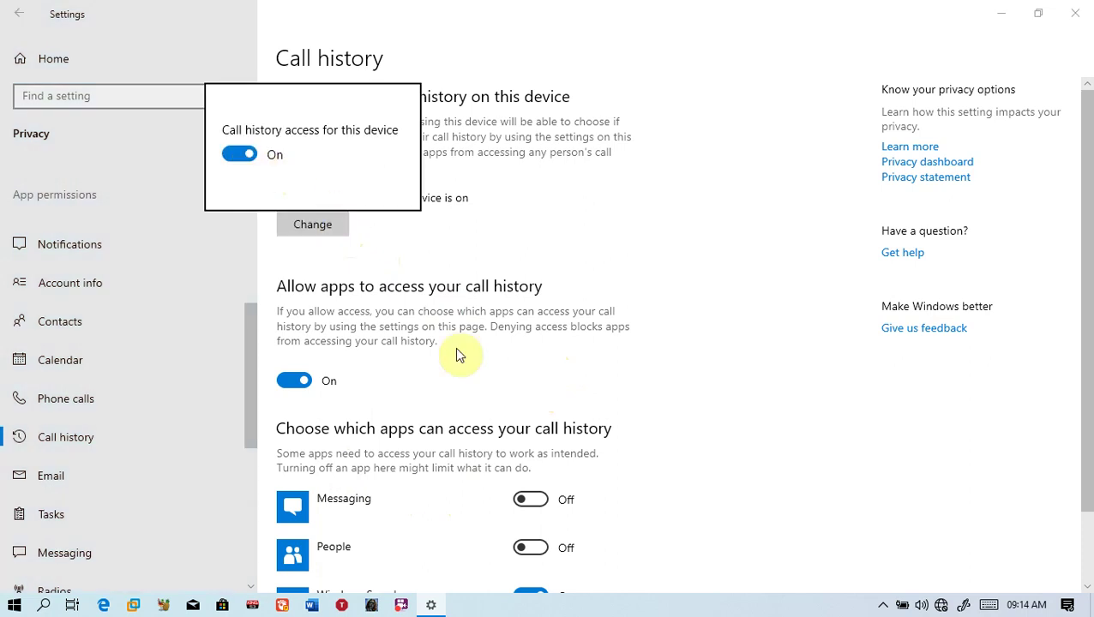
pyautogui.click(622, 423)
# - Switch app access to call history off and back on, and allow Messaging and People to access the call history
pyautogui.scroll(-2, 373, 439)
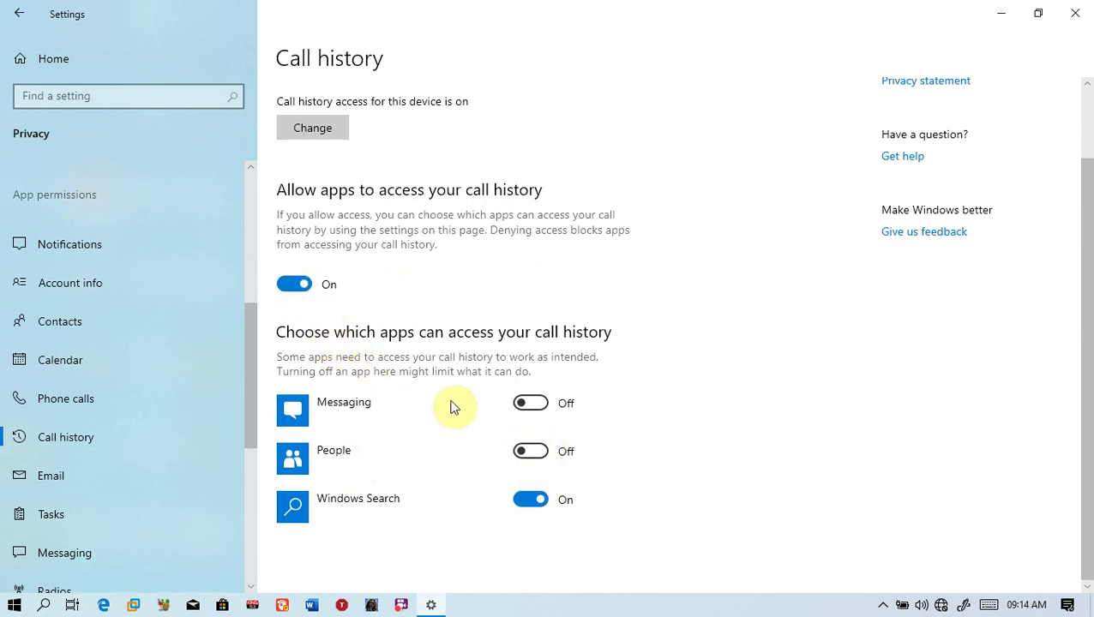
pyautogui.click(292, 283)
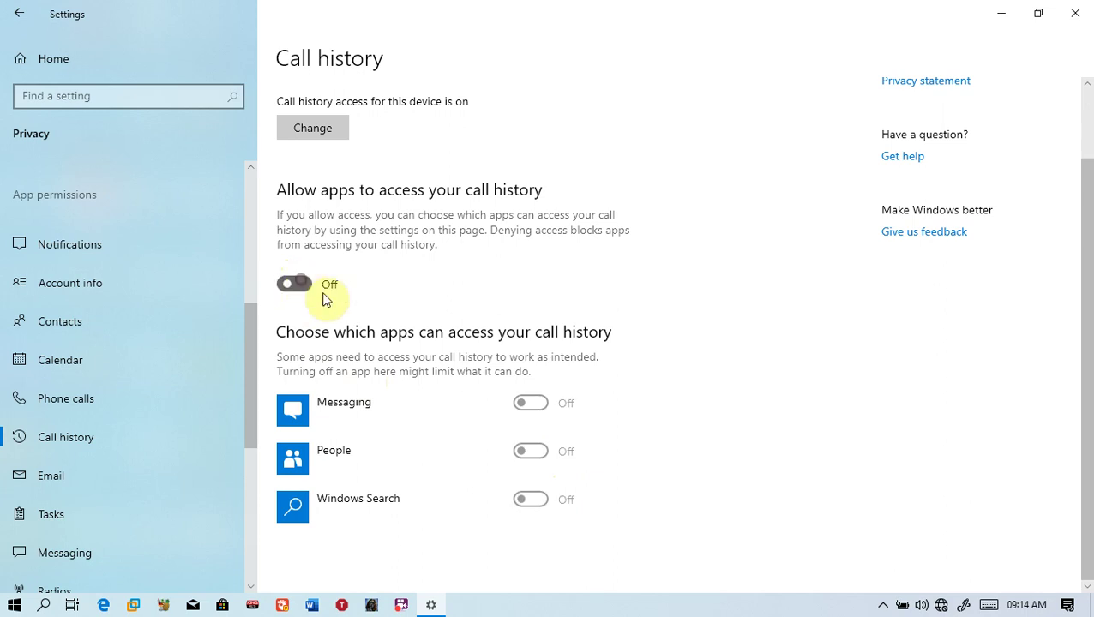
pyautogui.click(292, 284)
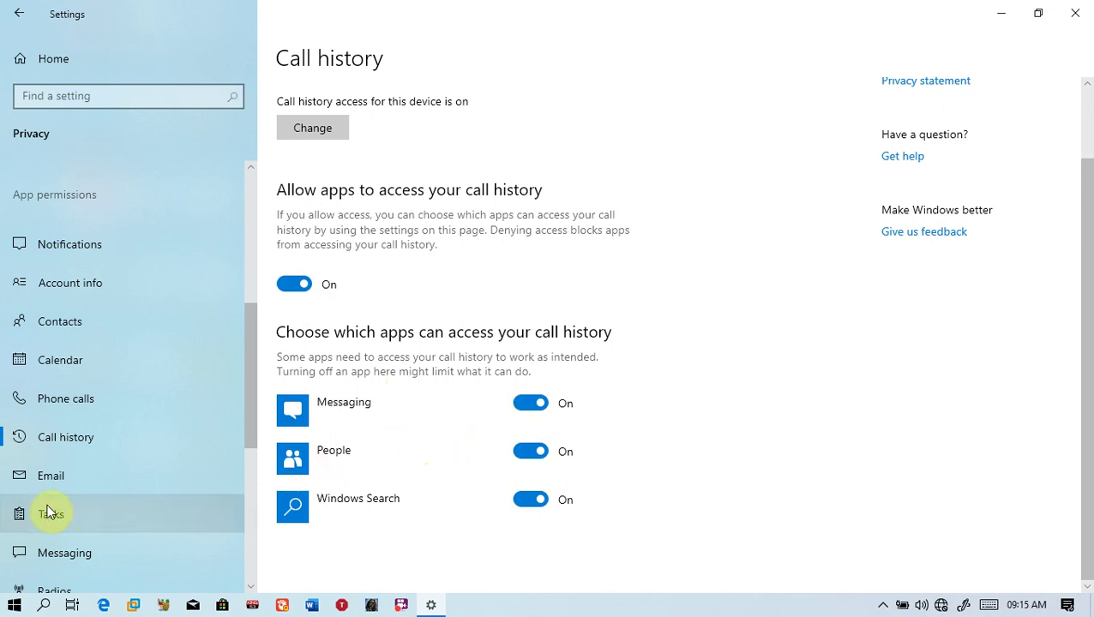
# - Open the Email permissions and view the email access option for this device without changing it
pyautogui.click(56, 478)
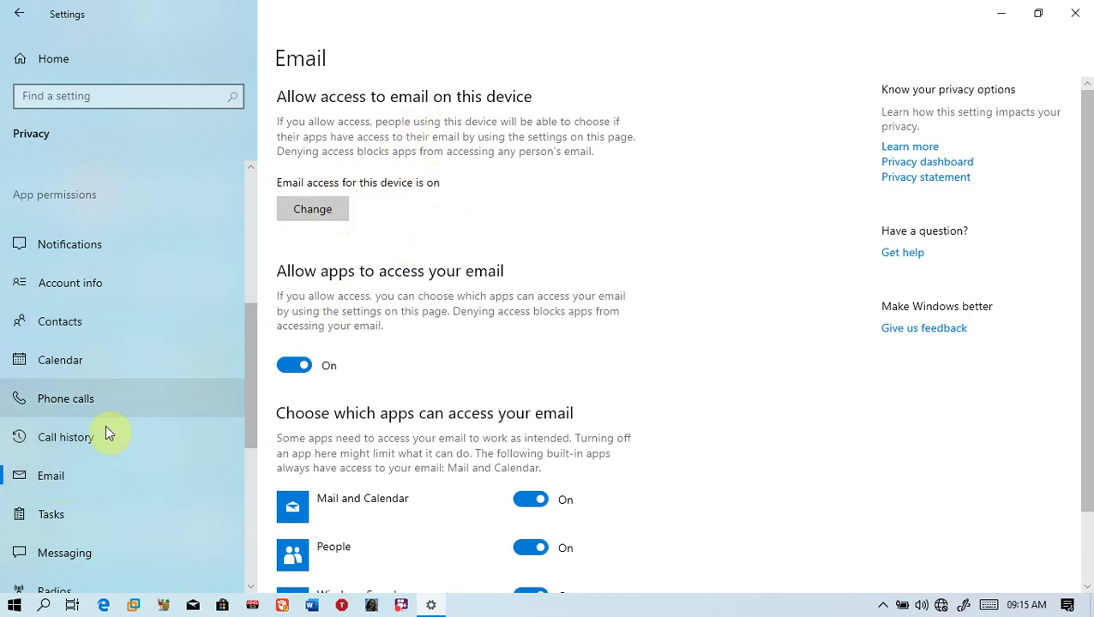
pyautogui.click(299, 219)
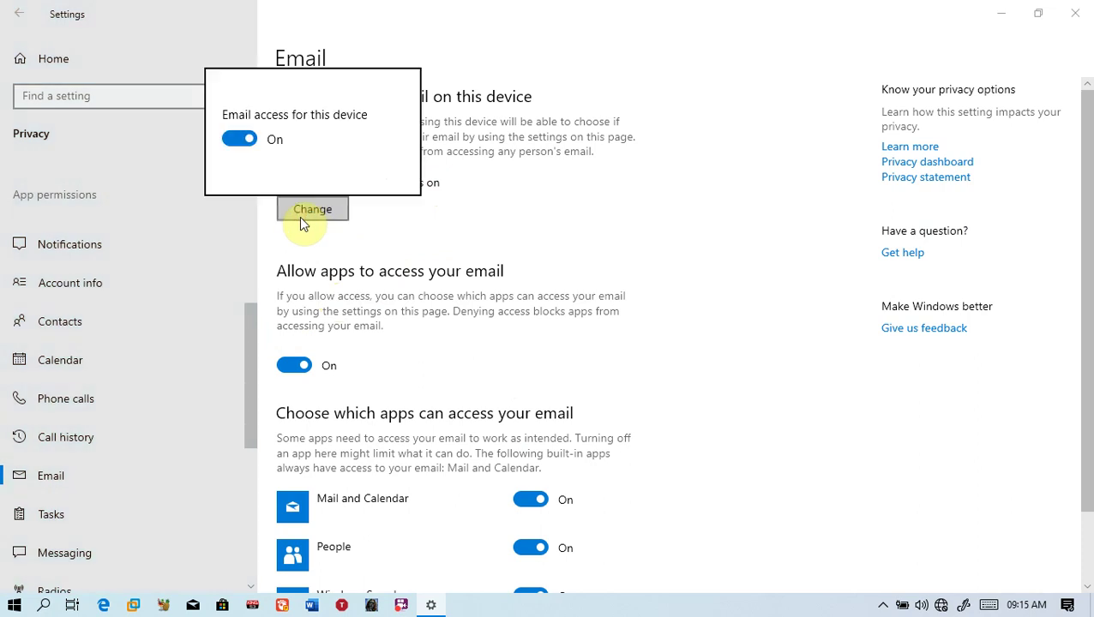
pyautogui.click(485, 319)
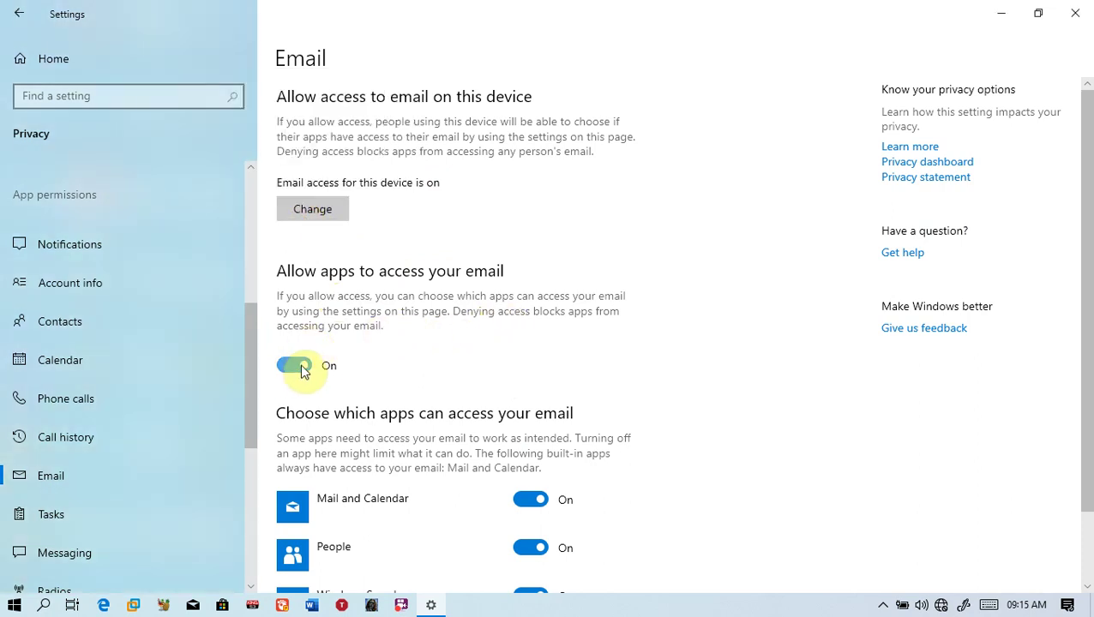
# - Switch app access to email off and back on, and do the same for People and for Mail and Calendar individually
pyautogui.scroll(-2, 496, 531)
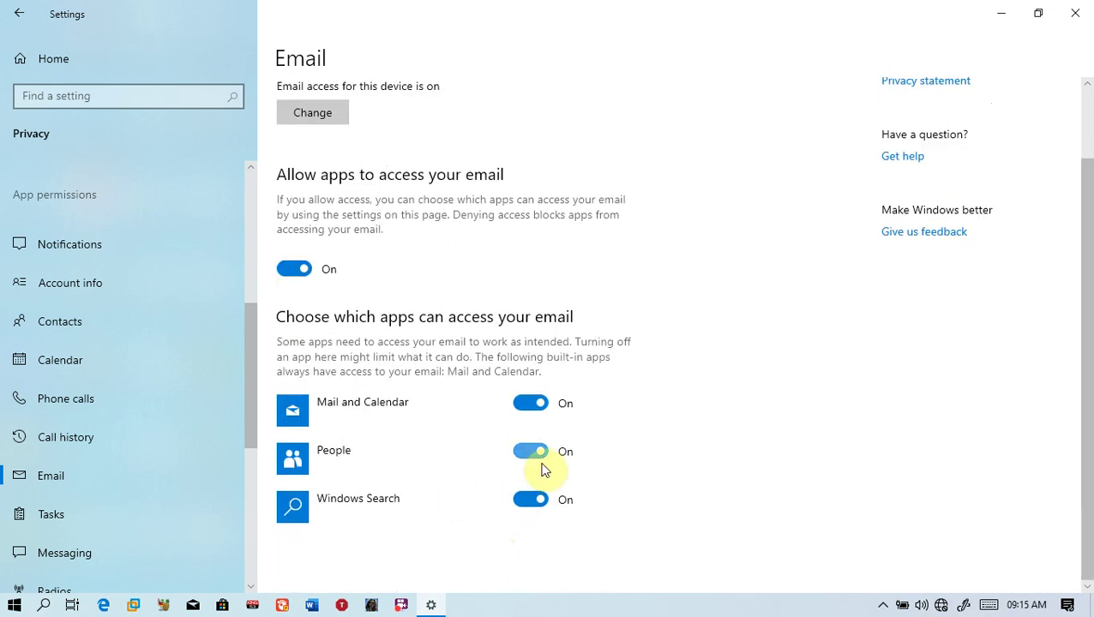
pyautogui.click(296, 270)
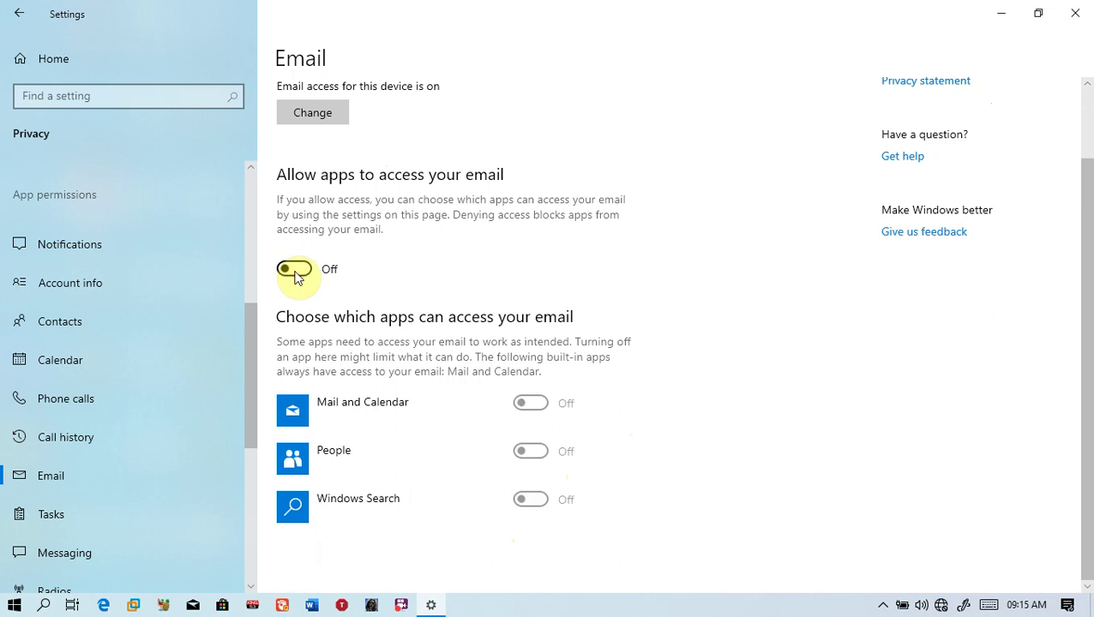
pyautogui.click(296, 270)
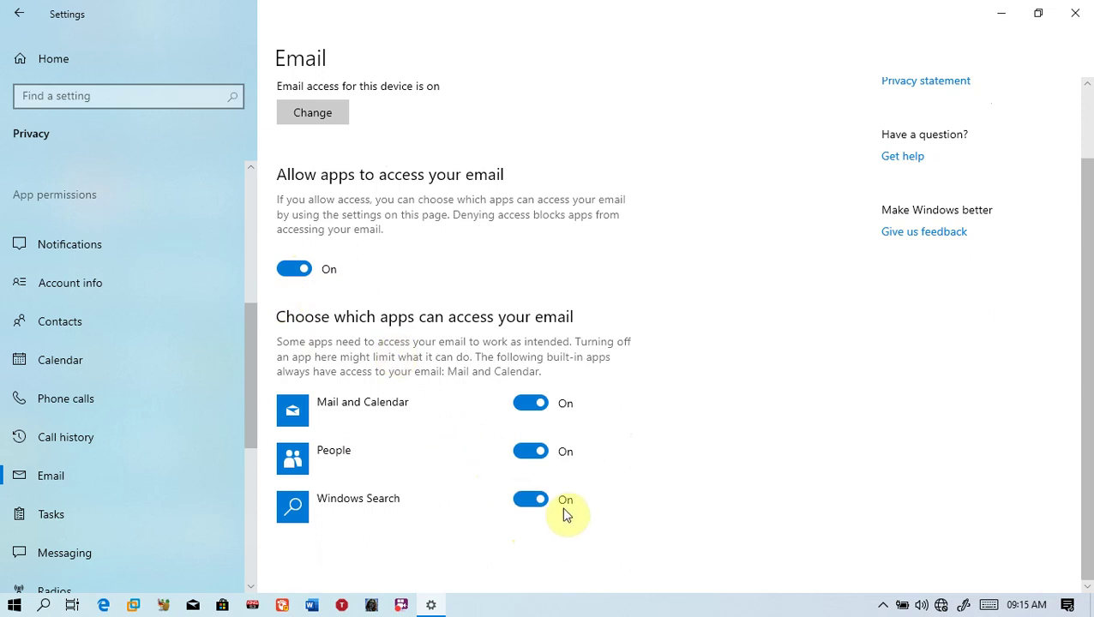
pyautogui.click(532, 461)
pyautogui.click(533, 405)
pyautogui.click(536, 408)
pyautogui.click(532, 454)
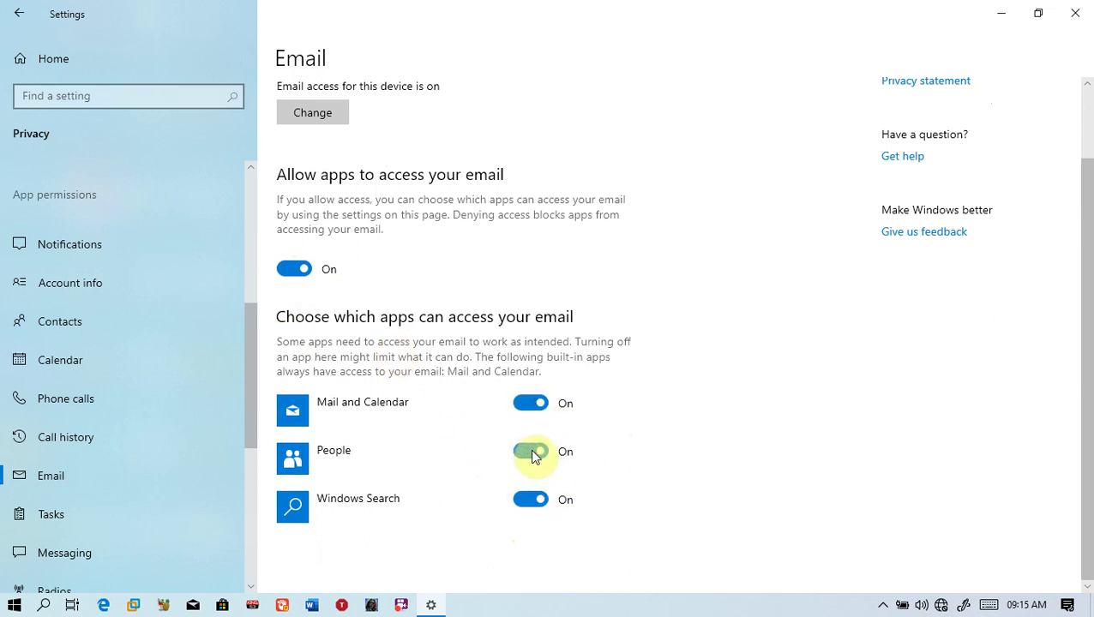
# - Open the Tasks permissions and view the tasks access option for this device without changing it
pyautogui.scroll(-5, 105, 484)
pyautogui.click(55, 321)
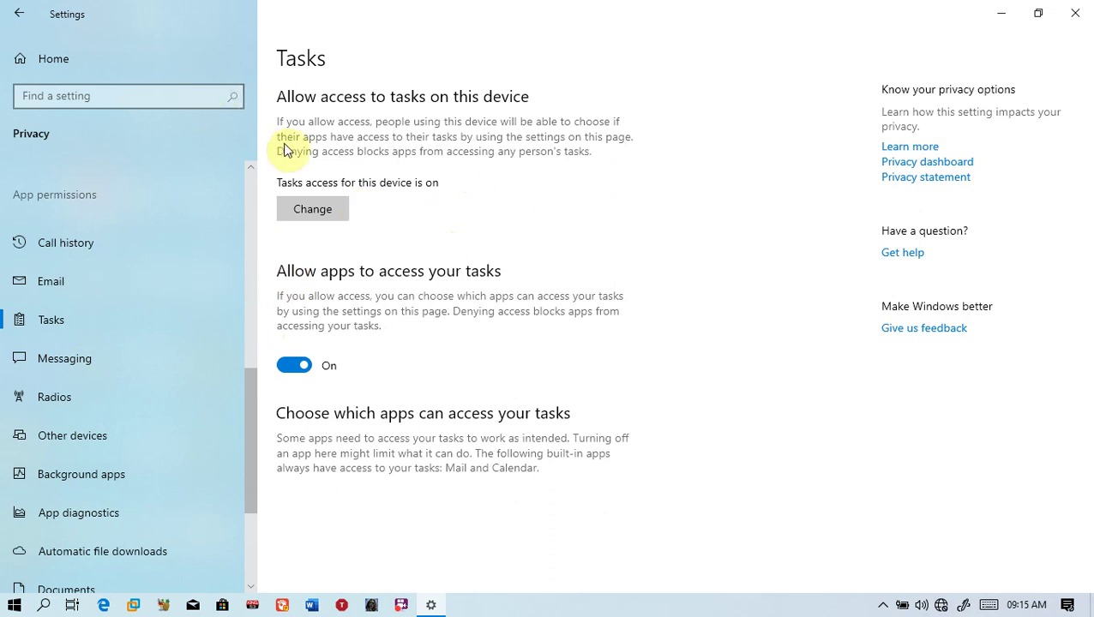
pyautogui.click(319, 211)
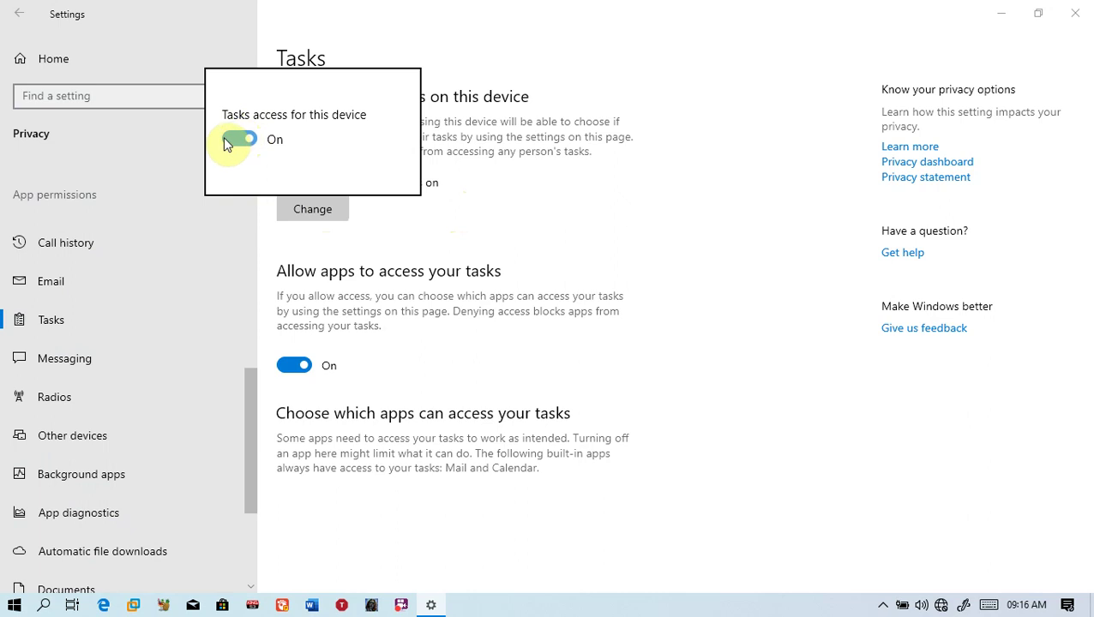
pyautogui.click(349, 232)
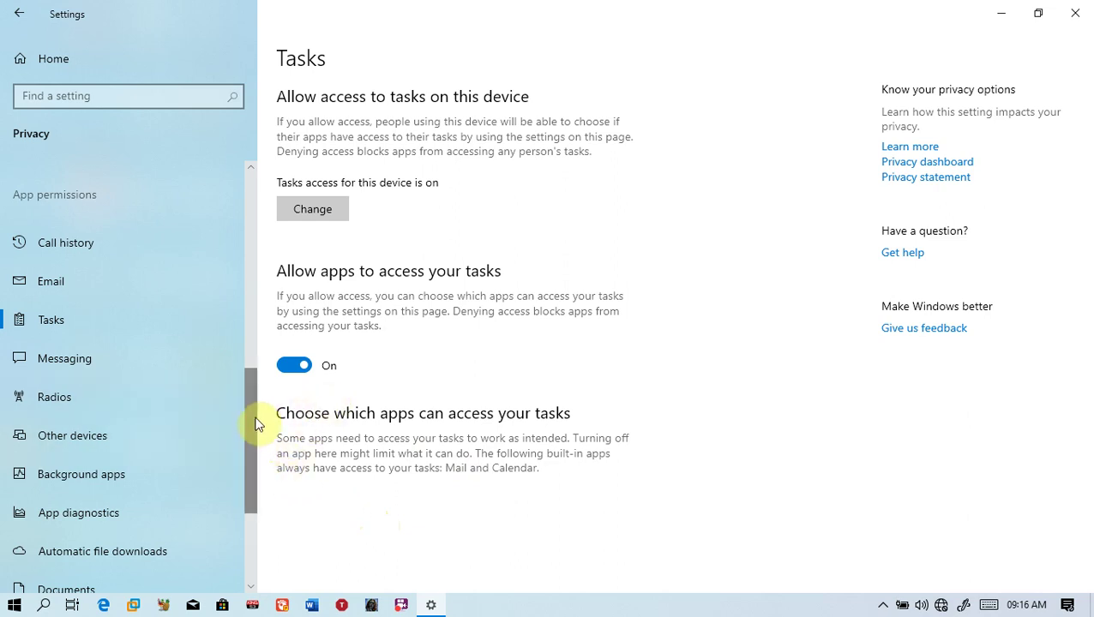
# - Switch permission for apps to access tasks off and back on
pyautogui.scroll(-1, 246, 410)
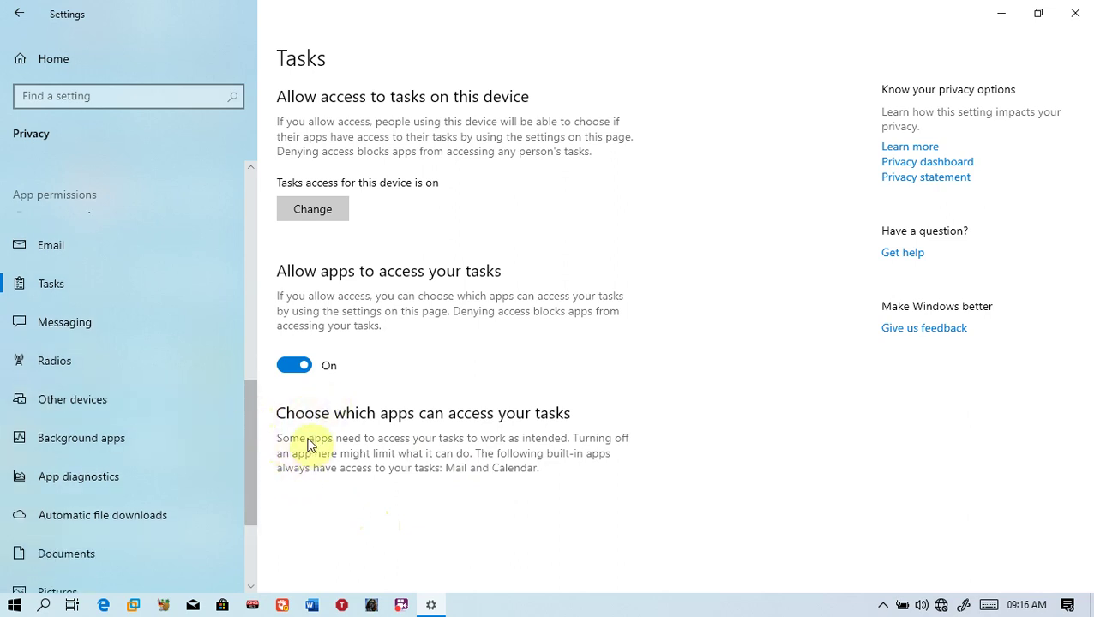
pyautogui.click(299, 373)
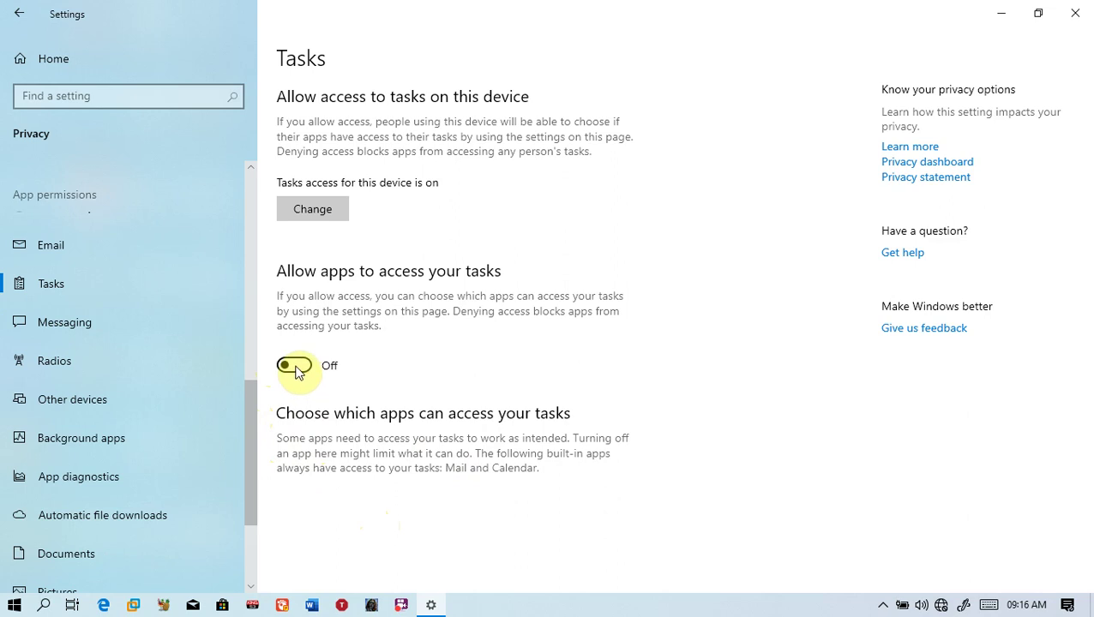
pyautogui.click(296, 369)
# - Open the Messaging permissions and view the messaging access option for this device without changing it
pyautogui.click(62, 305)
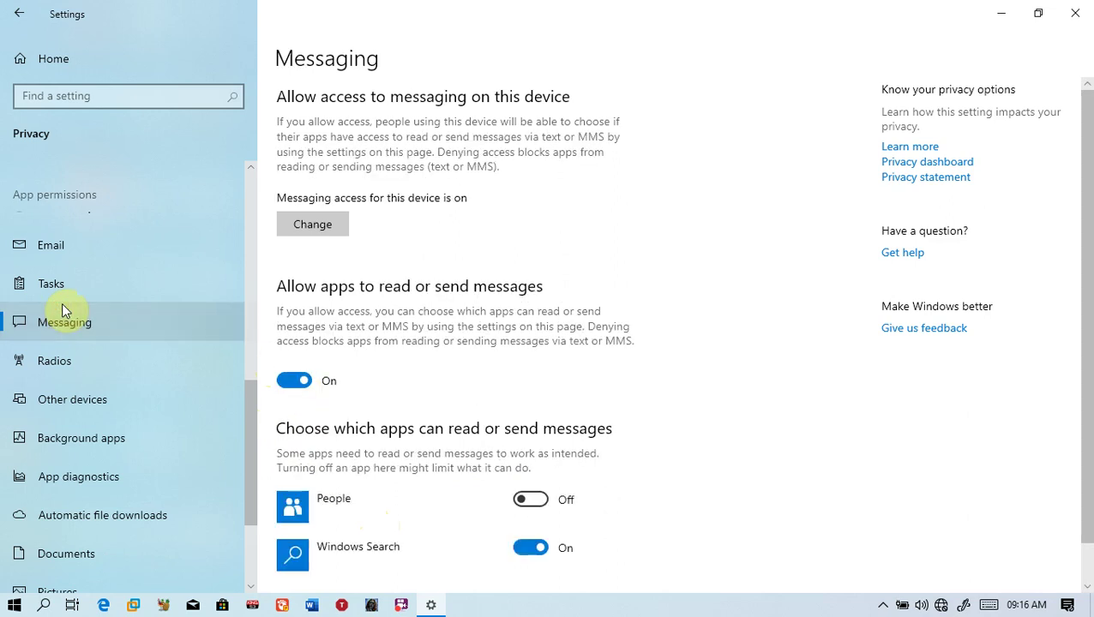
pyautogui.click(327, 242)
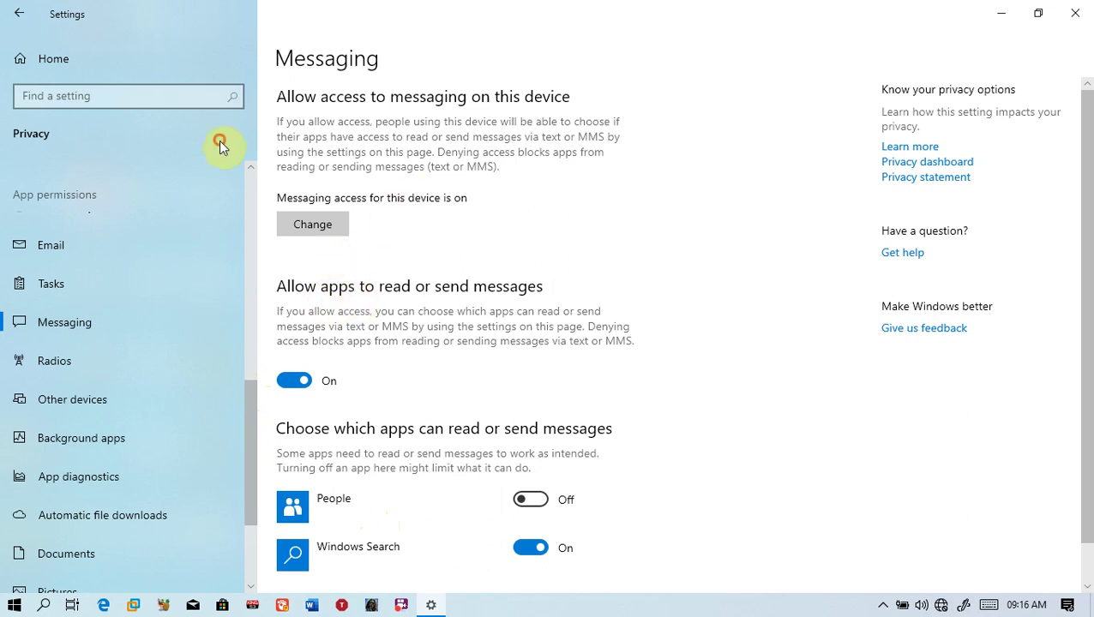
pyautogui.click(326, 225)
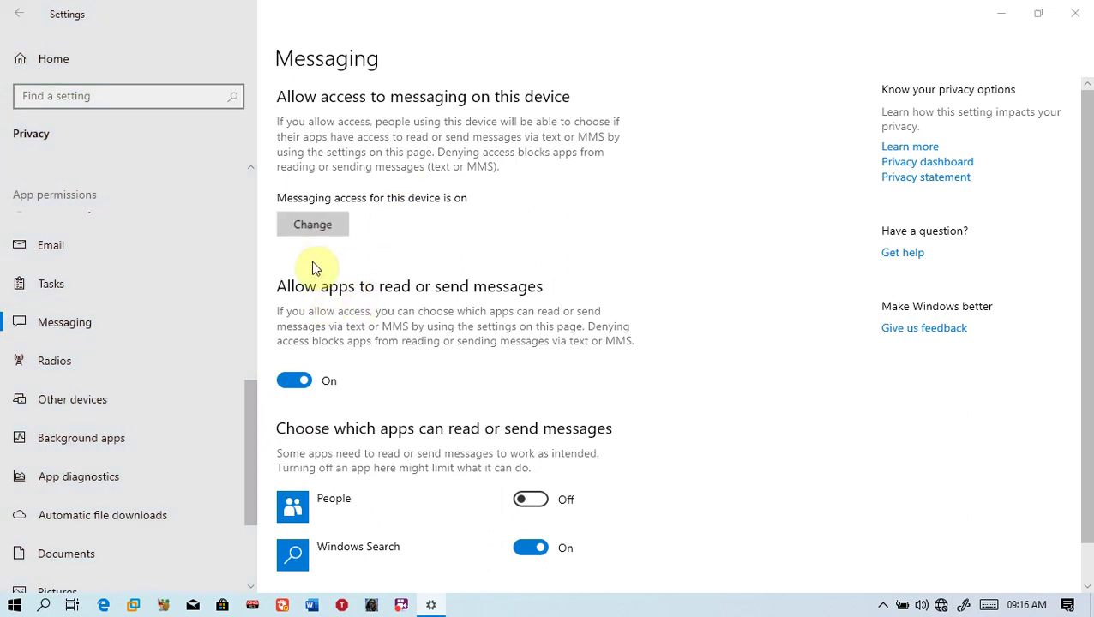
pyautogui.click(397, 282)
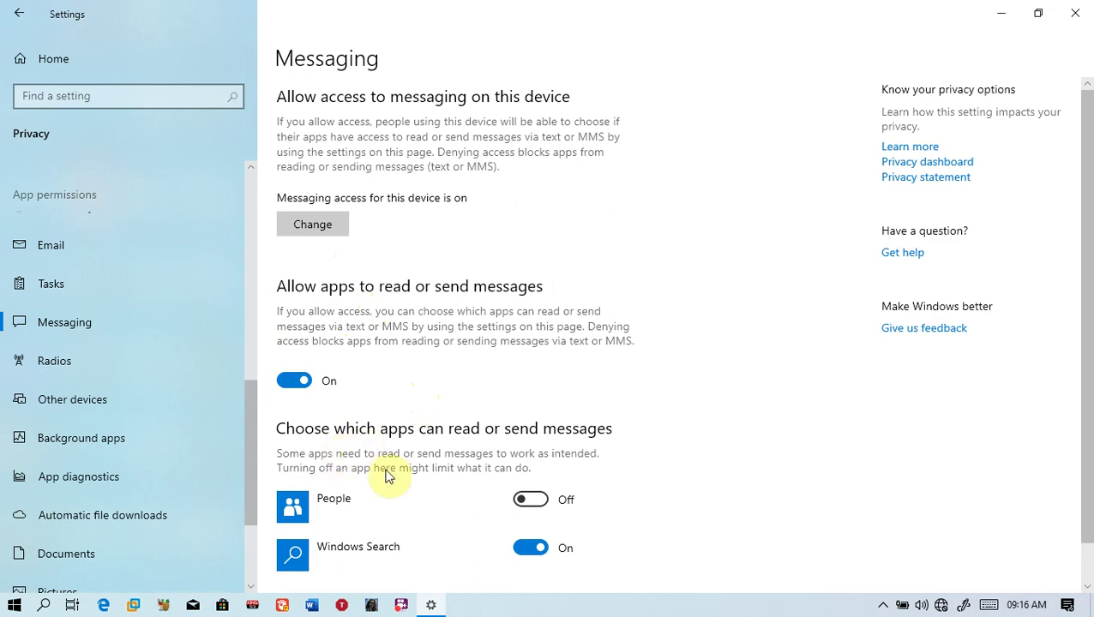
# - Switch permission for apps to read or send messages off and back on, and try the message access switch of People
pyautogui.scroll(-1, 356, 472)
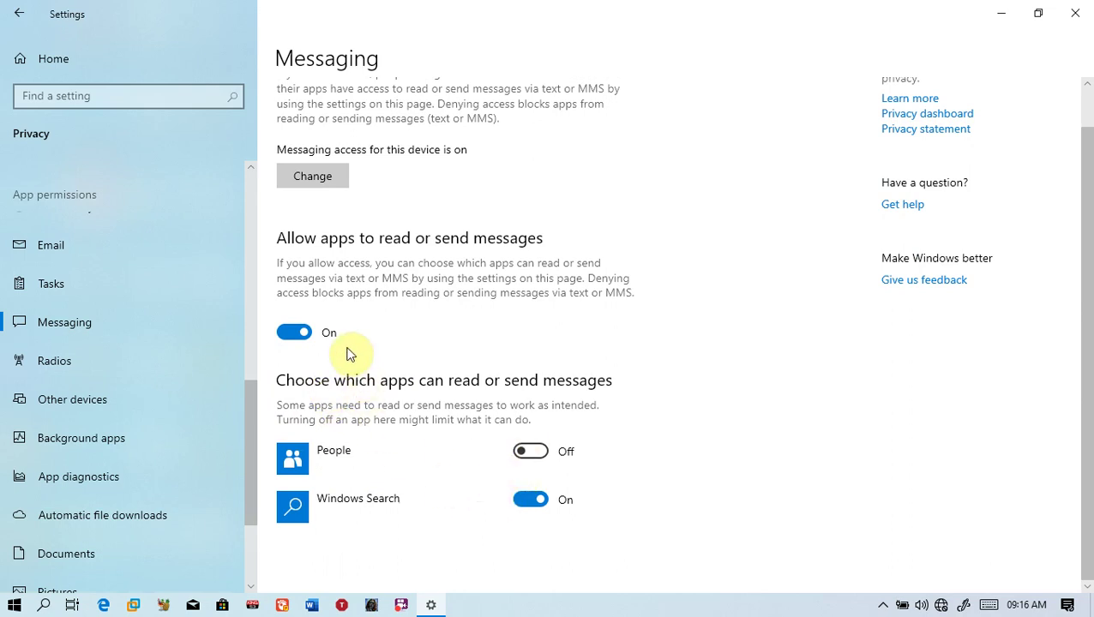
pyautogui.click(301, 335)
pyautogui.click(301, 335)
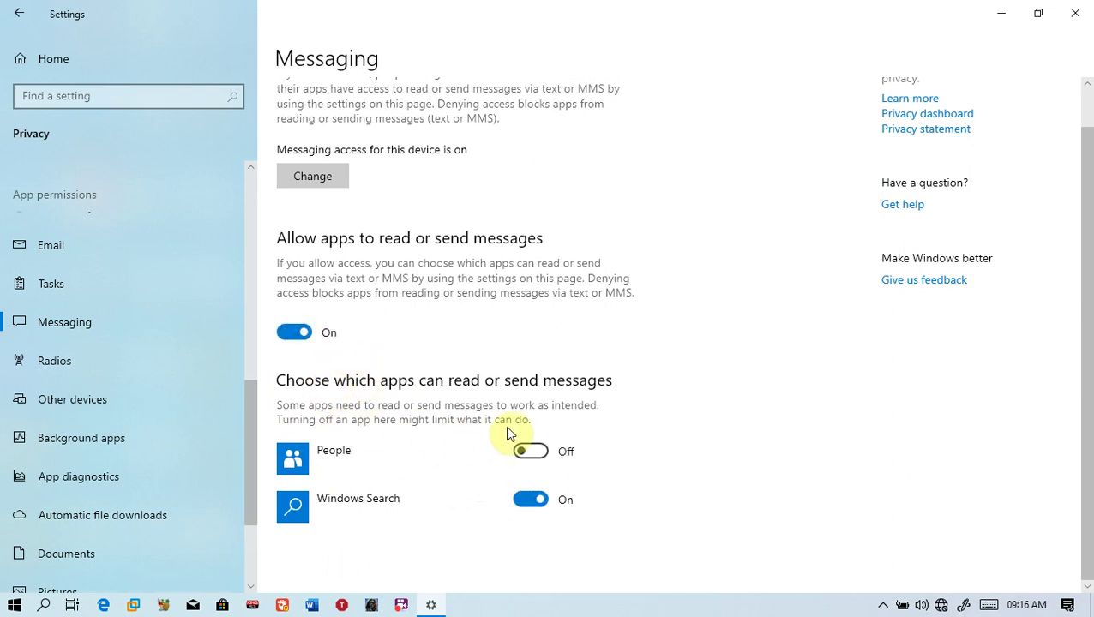
pyautogui.click(547, 460)
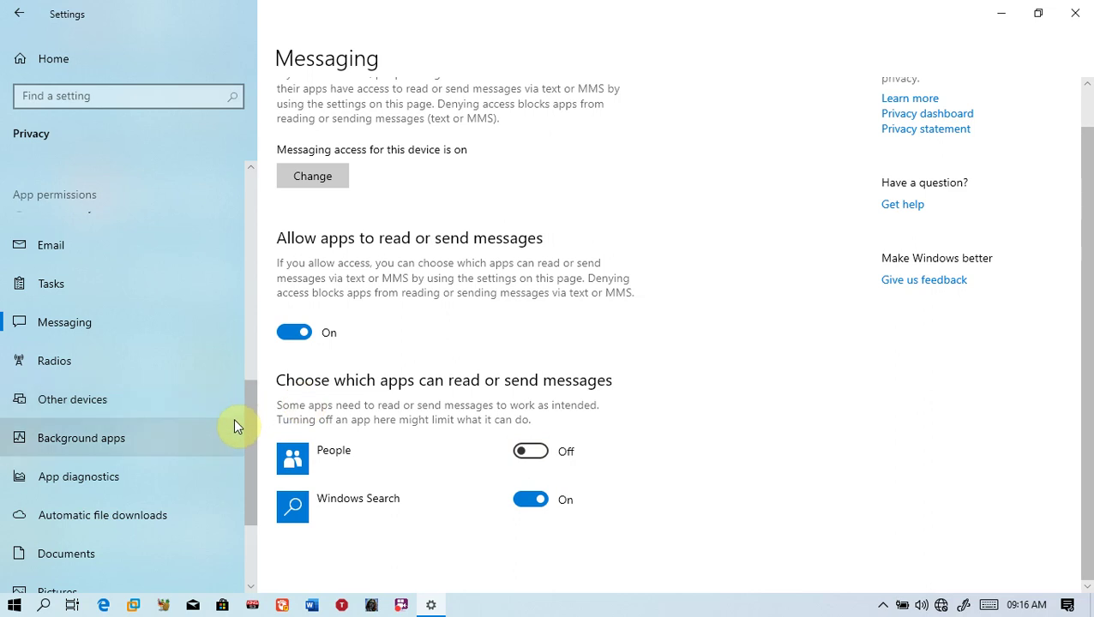
# - Open the Radios permissions and view the option for access to control radios on this device without changing it
pyautogui.scroll(-2, 215, 414)
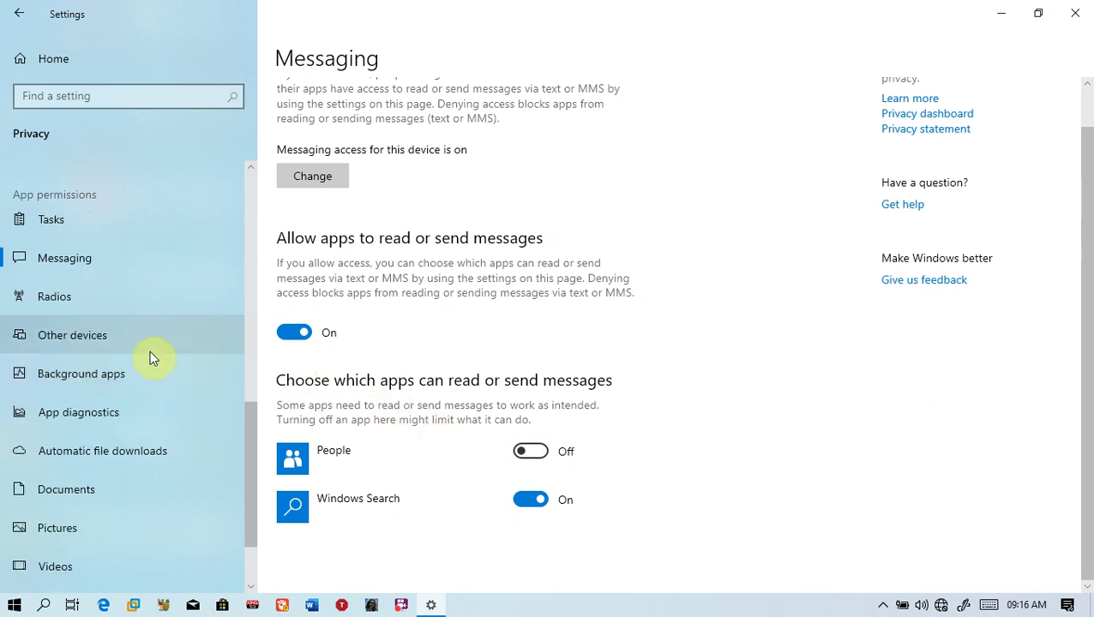
pyautogui.click(112, 301)
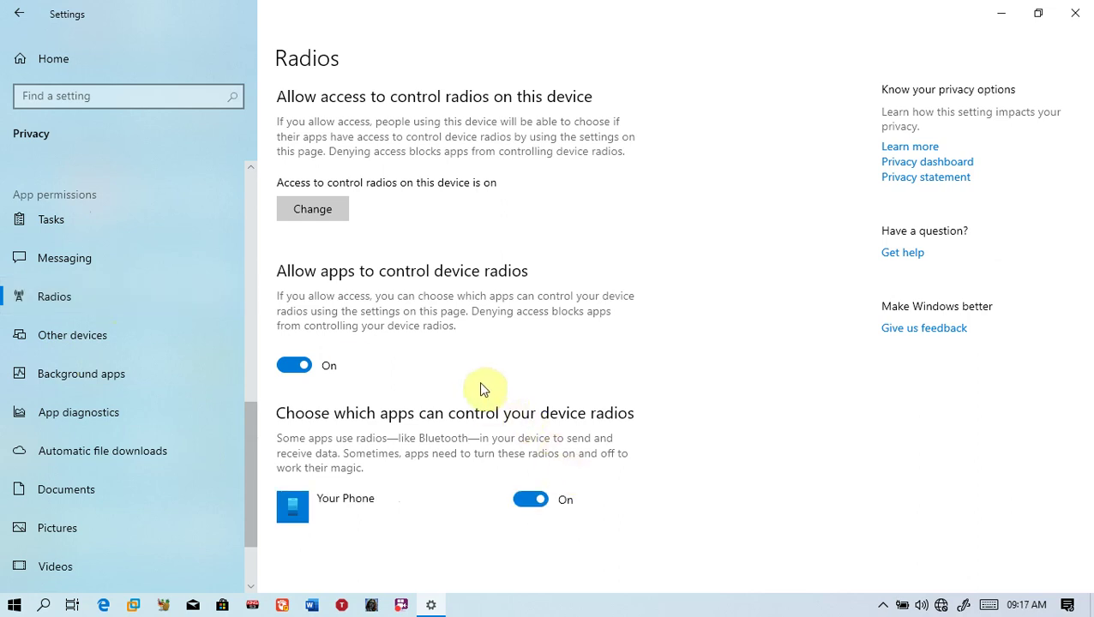
pyautogui.click(326, 225)
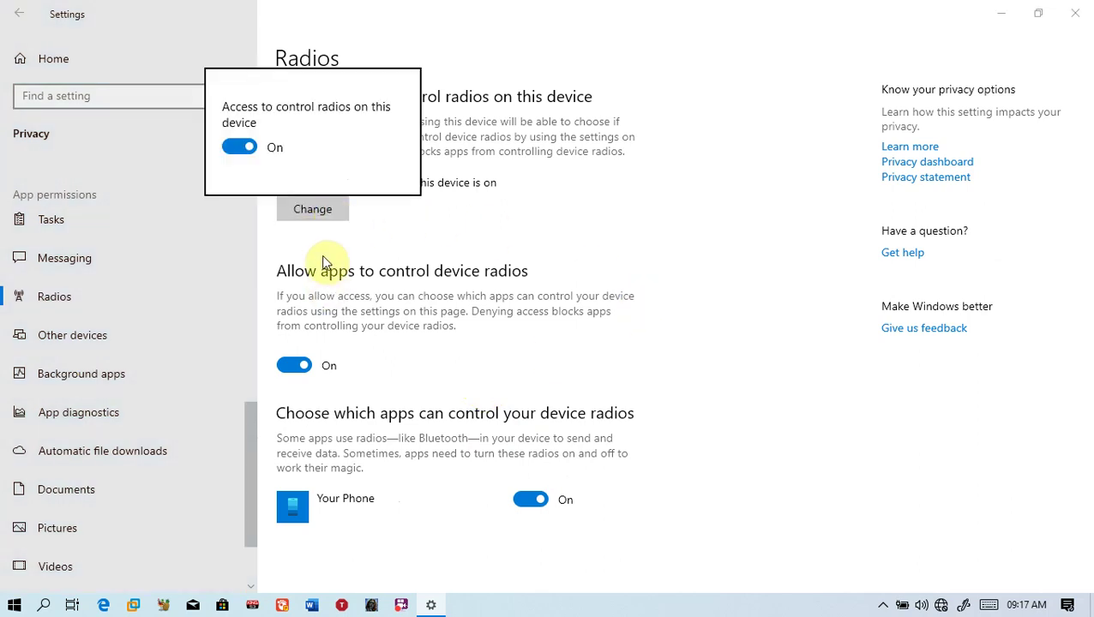
pyautogui.click(351, 259)
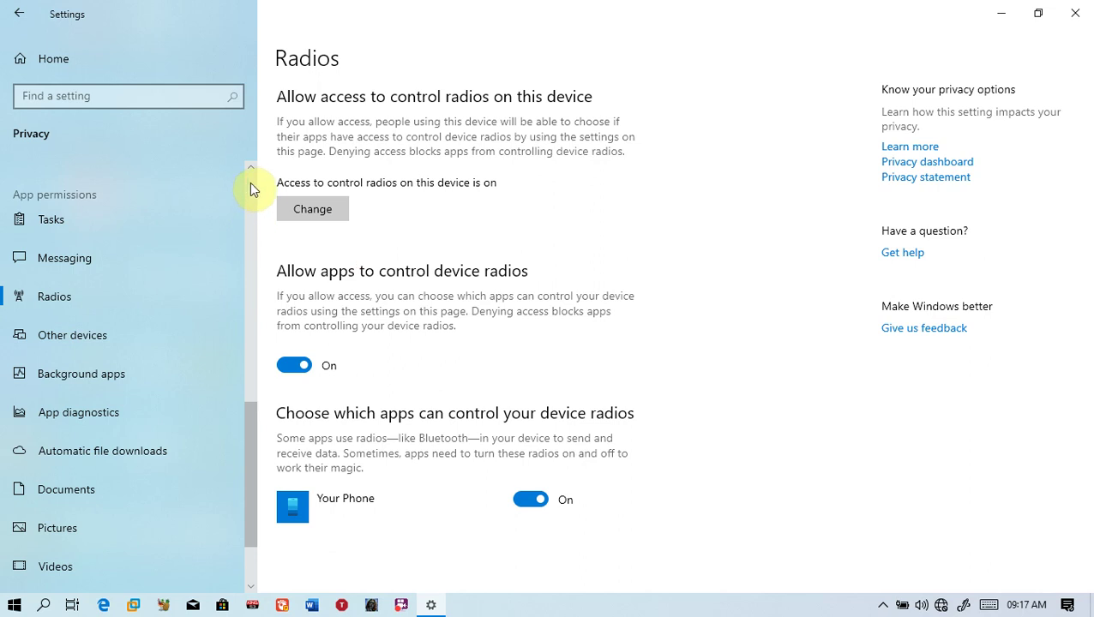
pyautogui.click(329, 209)
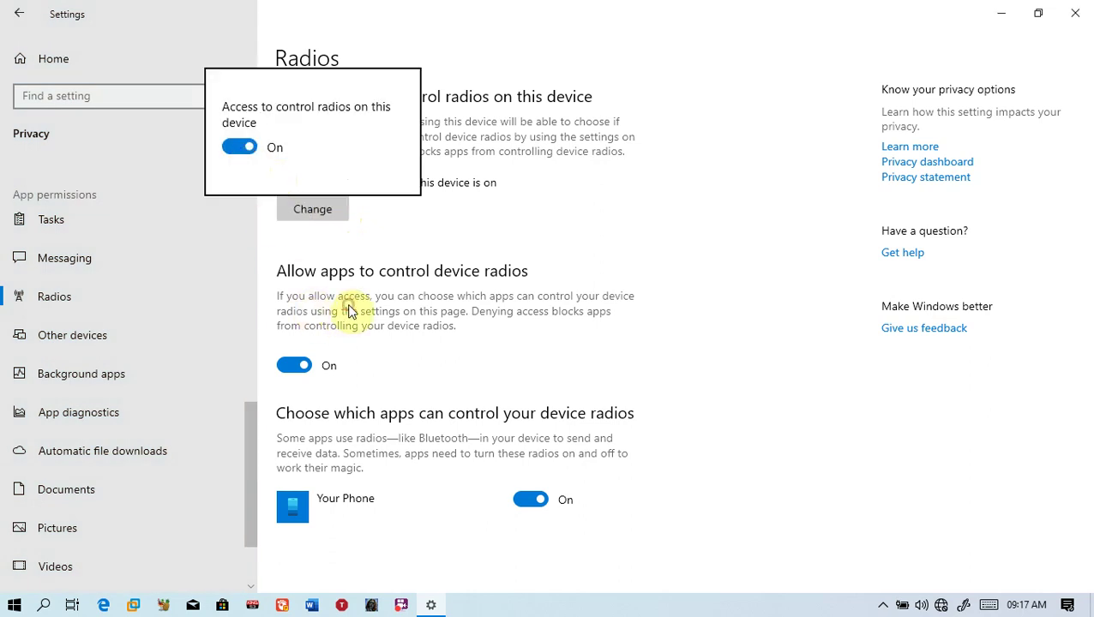
pyautogui.click(311, 257)
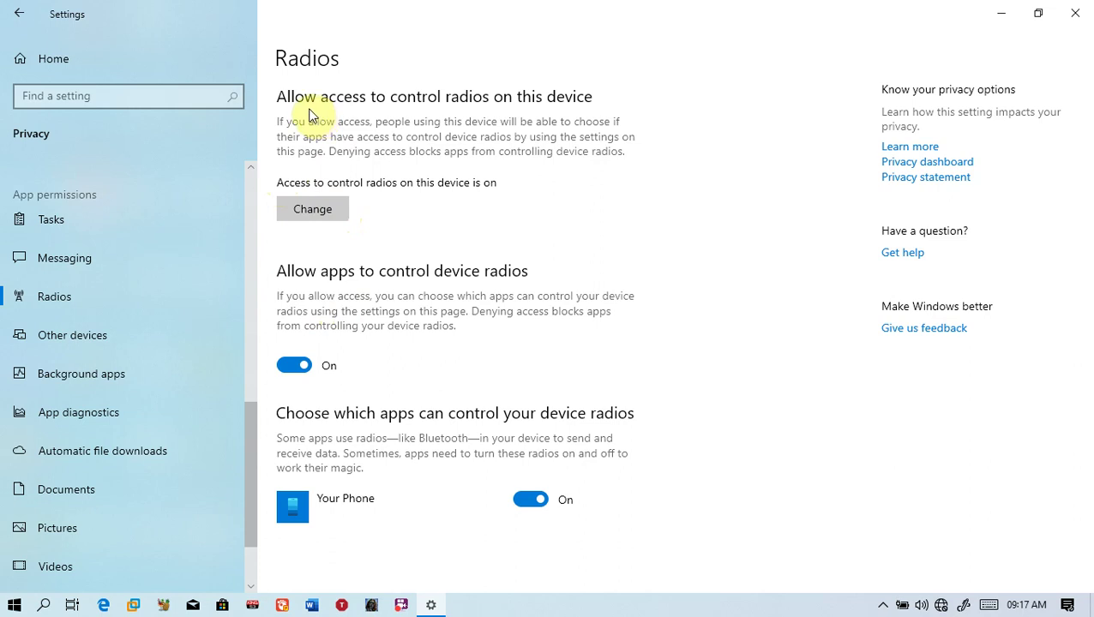
pyautogui.click(300, 202)
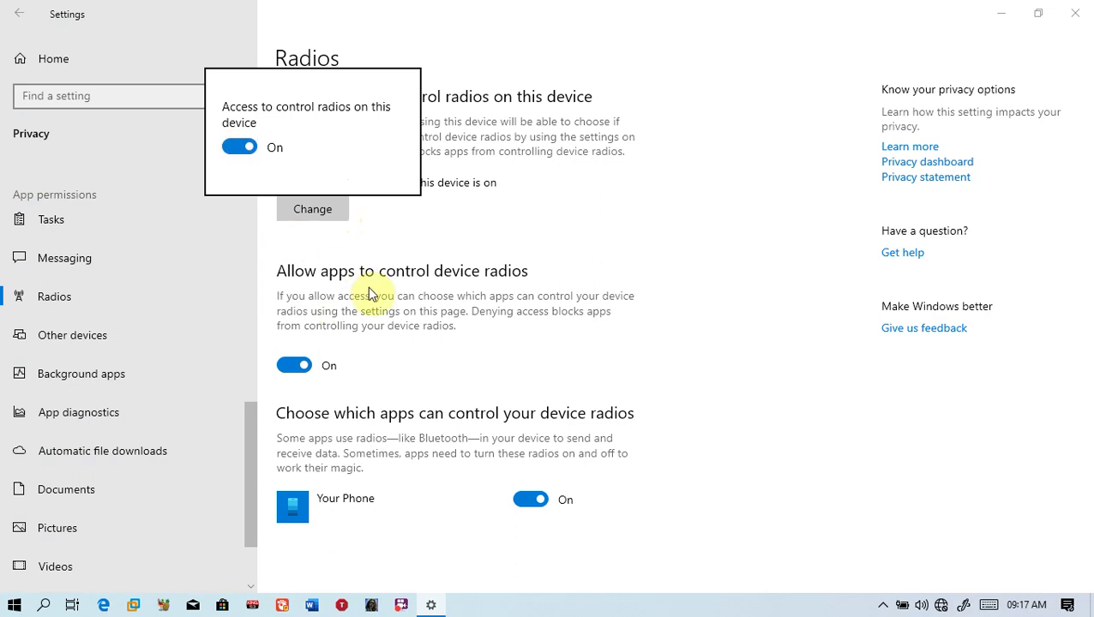
# - Dismiss the device-wide radio access option and switch permission for apps to control device radios off and back on
pyautogui.click(369, 288)
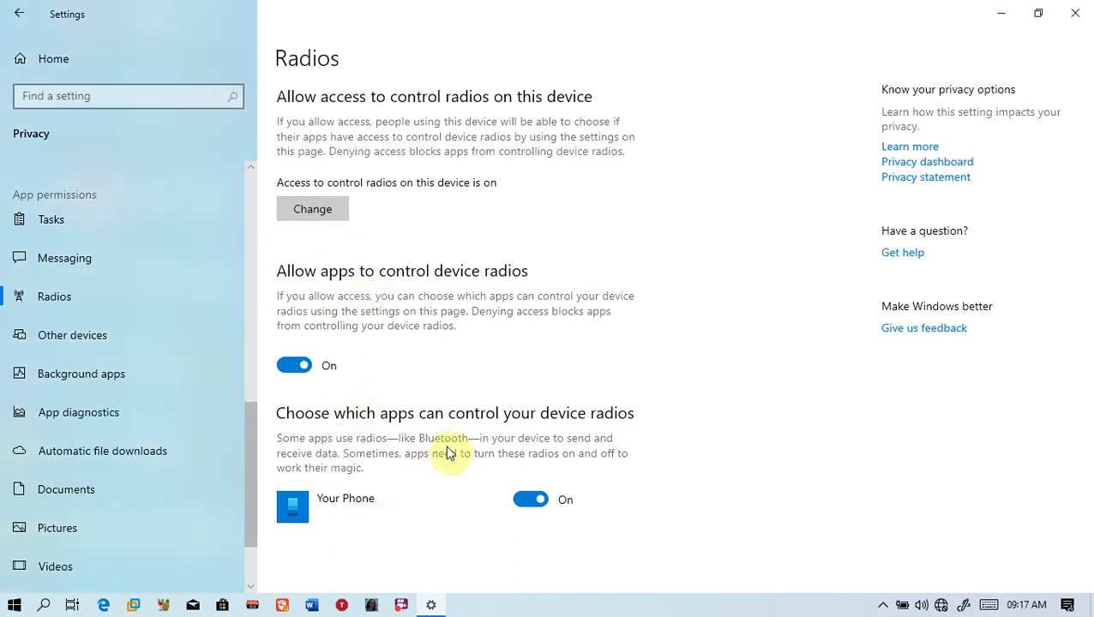
pyautogui.click(303, 369)
pyautogui.click(302, 369)
# - Open the Other devices permissions and view which apps can communicate with unpaired devices without changing them
pyautogui.moveTo(251, 446); pyautogui.dragTo(247, 483)
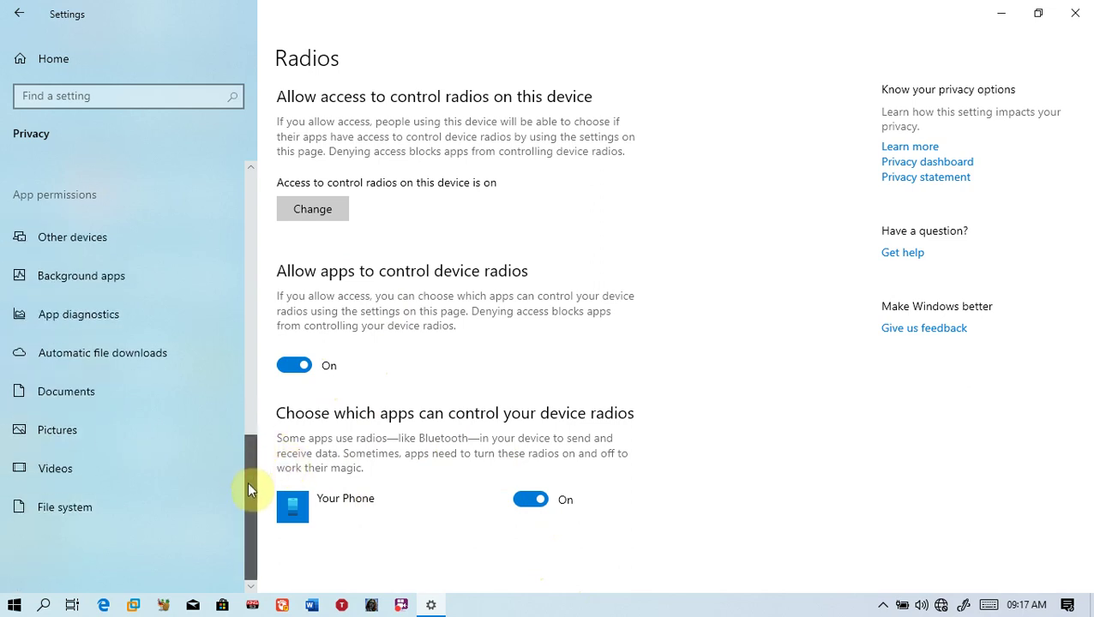
pyautogui.click(97, 243)
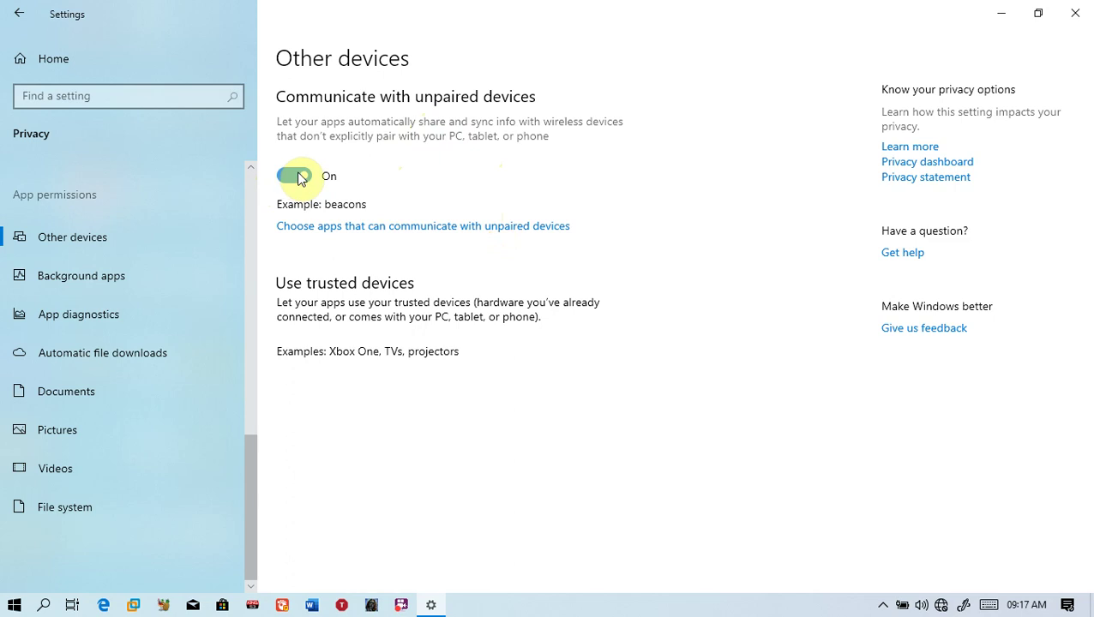
pyautogui.click(364, 228)
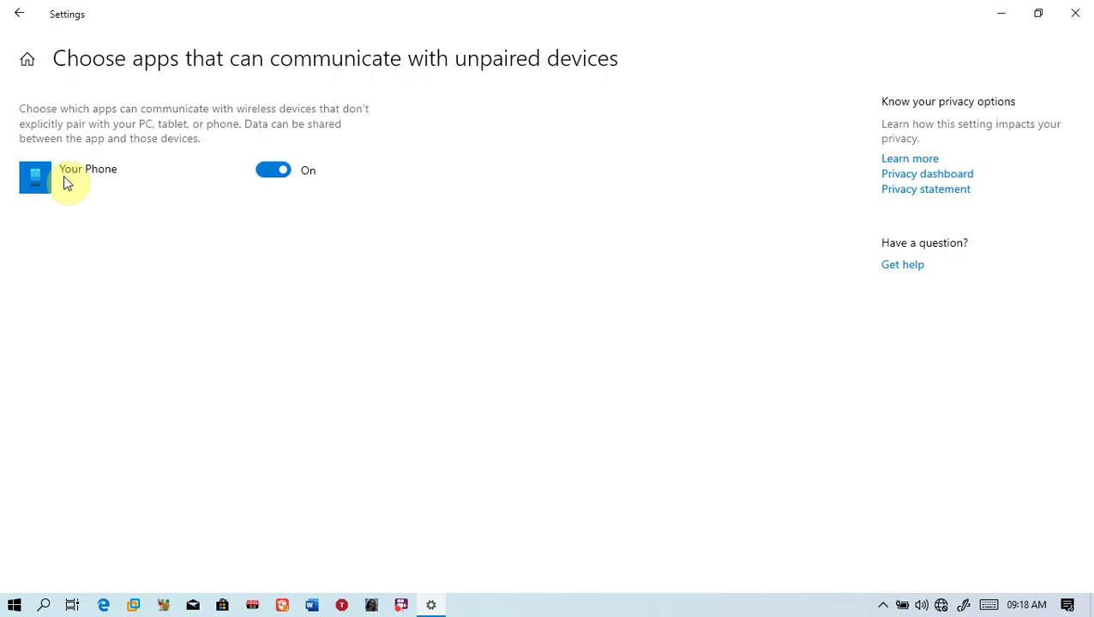
pyautogui.click(19, 8)
pyautogui.click(380, 227)
pyautogui.click(21, 10)
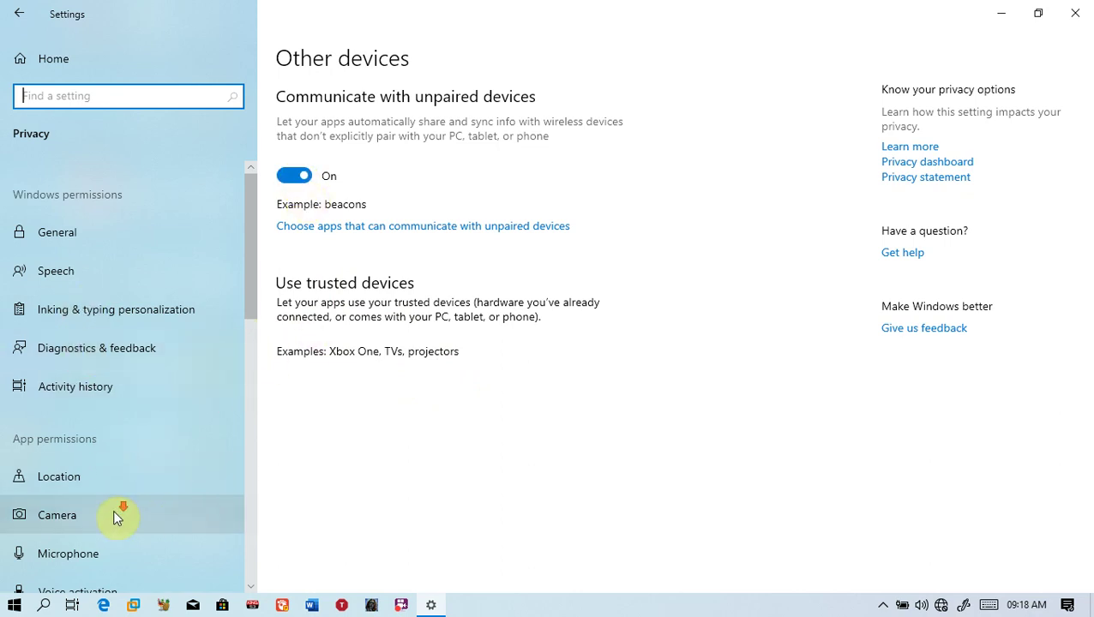
# - Open the Background apps permissions and switch the option letting apps run in the background off and back on
pyautogui.scroll(-10, 131, 512)
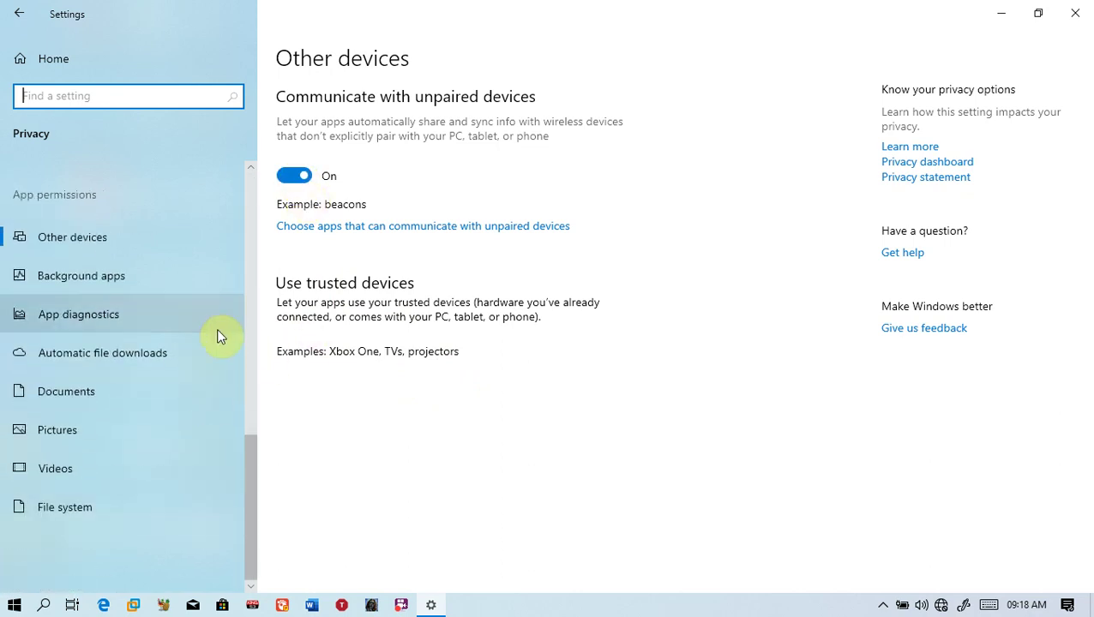
pyautogui.click(84, 279)
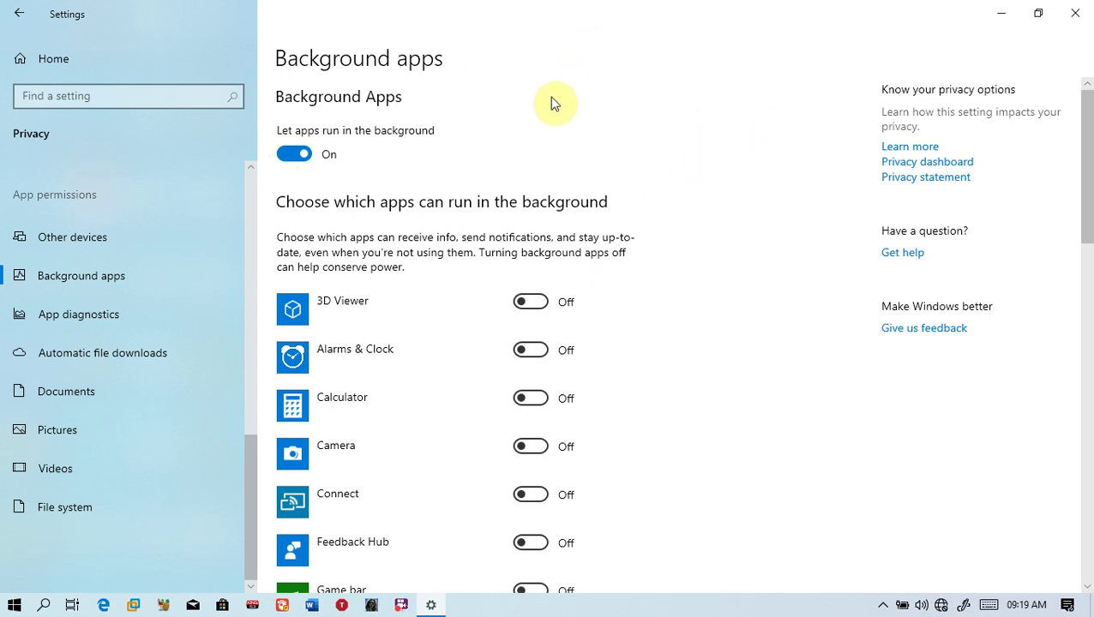
pyautogui.click(297, 155)
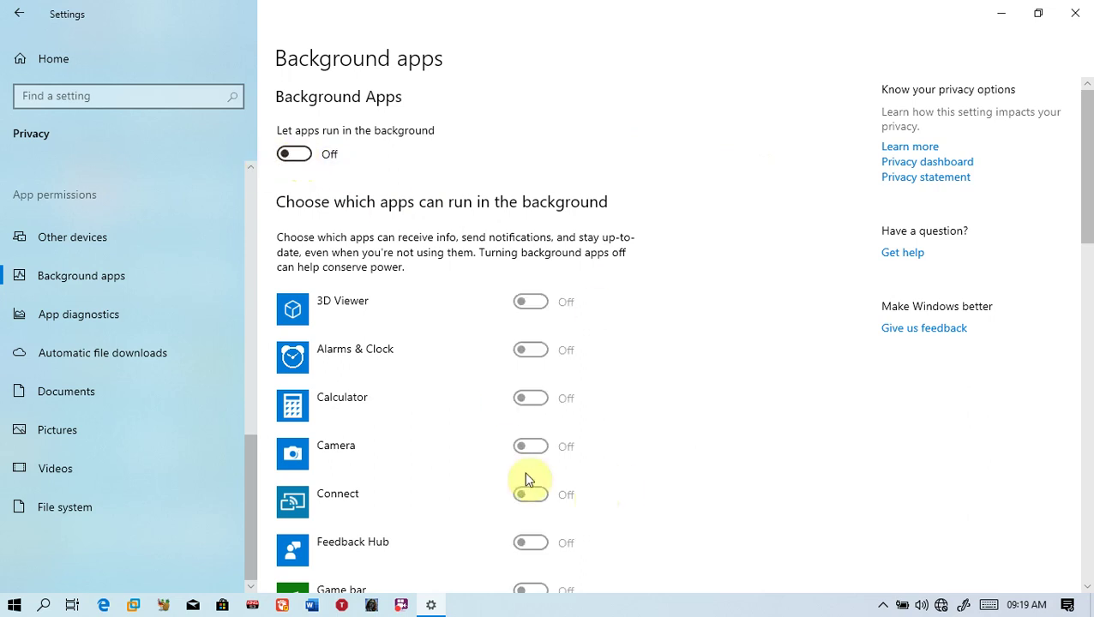
pyautogui.click(294, 153)
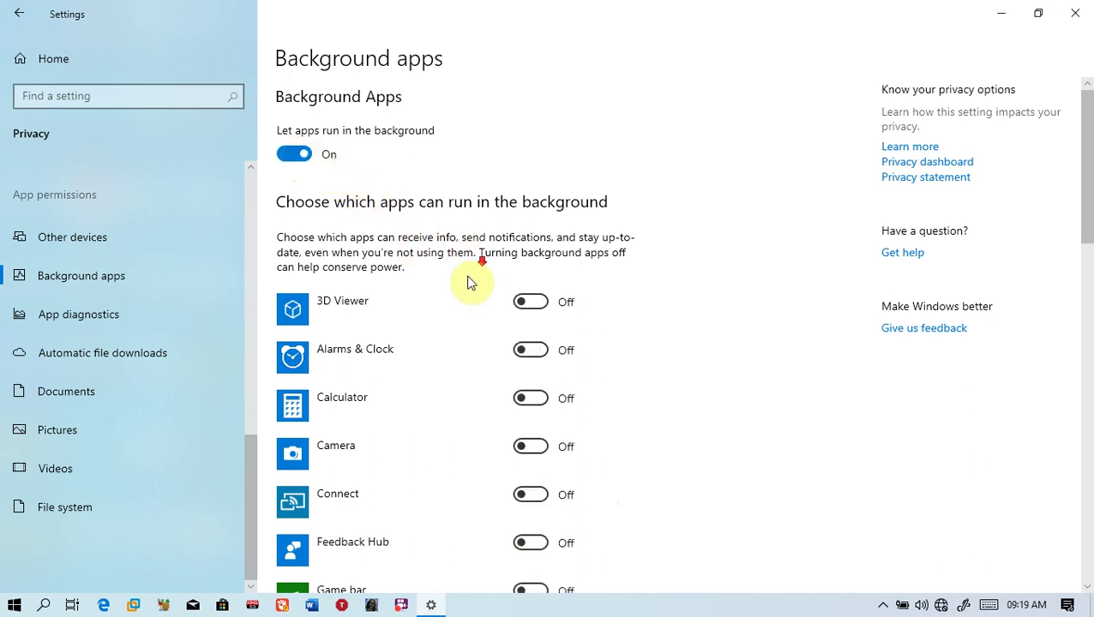
# - Review the list of background apps and turn off background running for Photos, Snip & Sketch and Sticky Notes
pyautogui.scroll(-4, 520, 367)
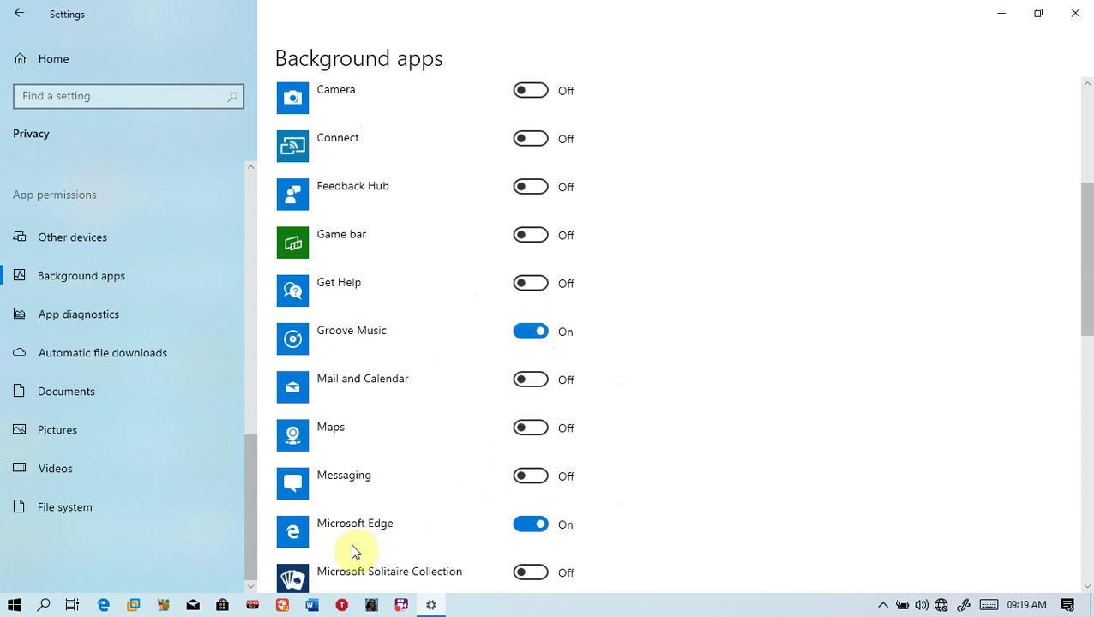
pyautogui.scroll(-1, 394, 512)
pyautogui.scroll(-2, 394, 512)
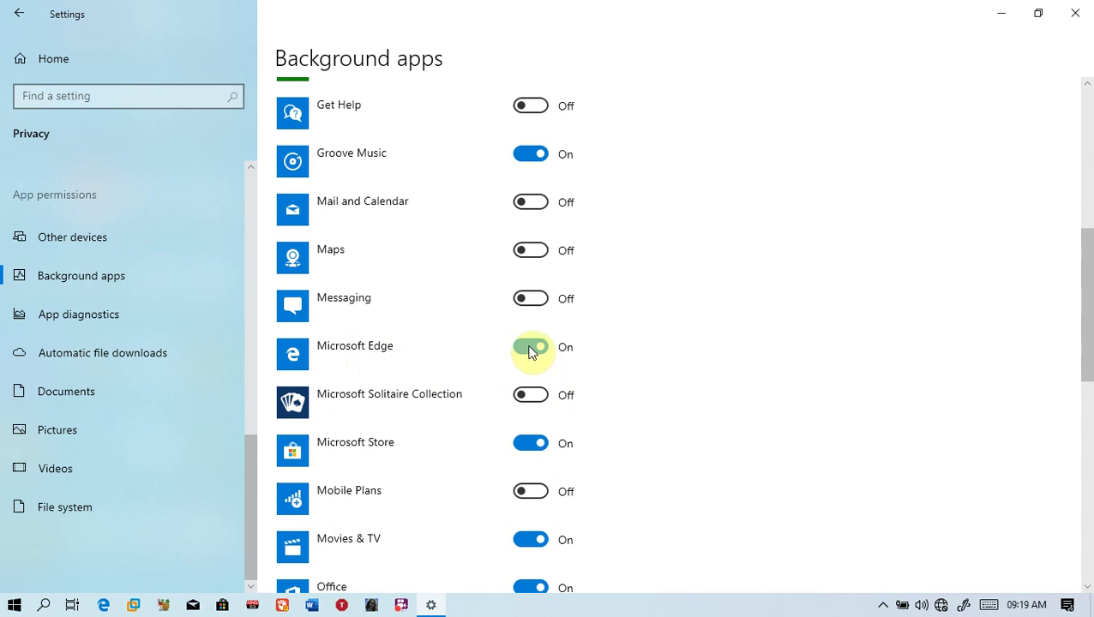
pyautogui.scroll(-3, 528, 352)
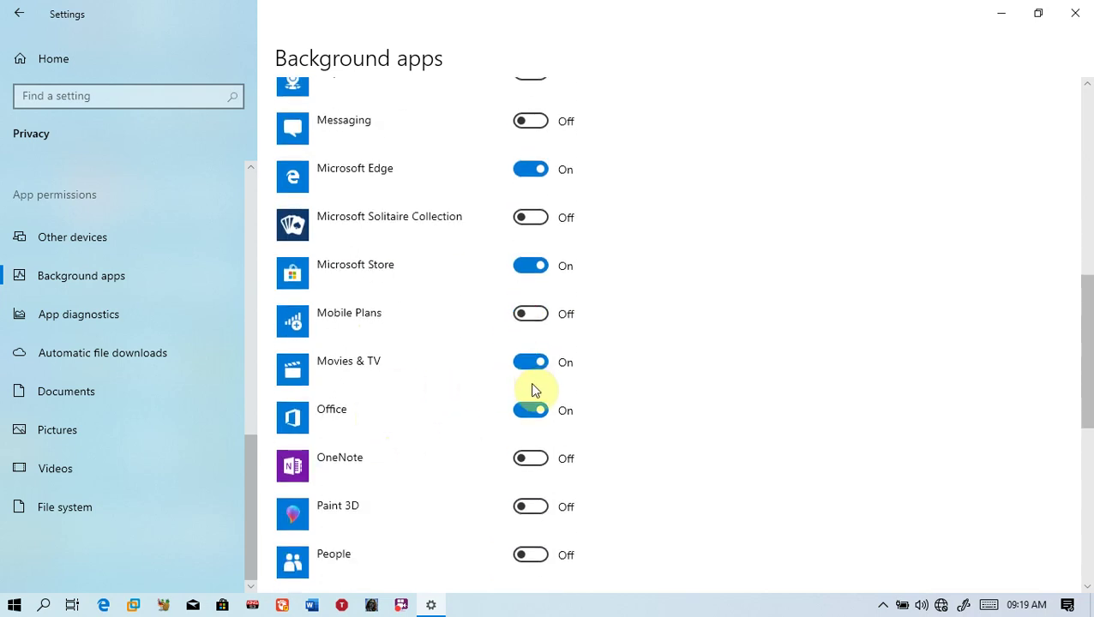
pyautogui.scroll(-3, 383, 502)
pyautogui.scroll(-3, 431, 308)
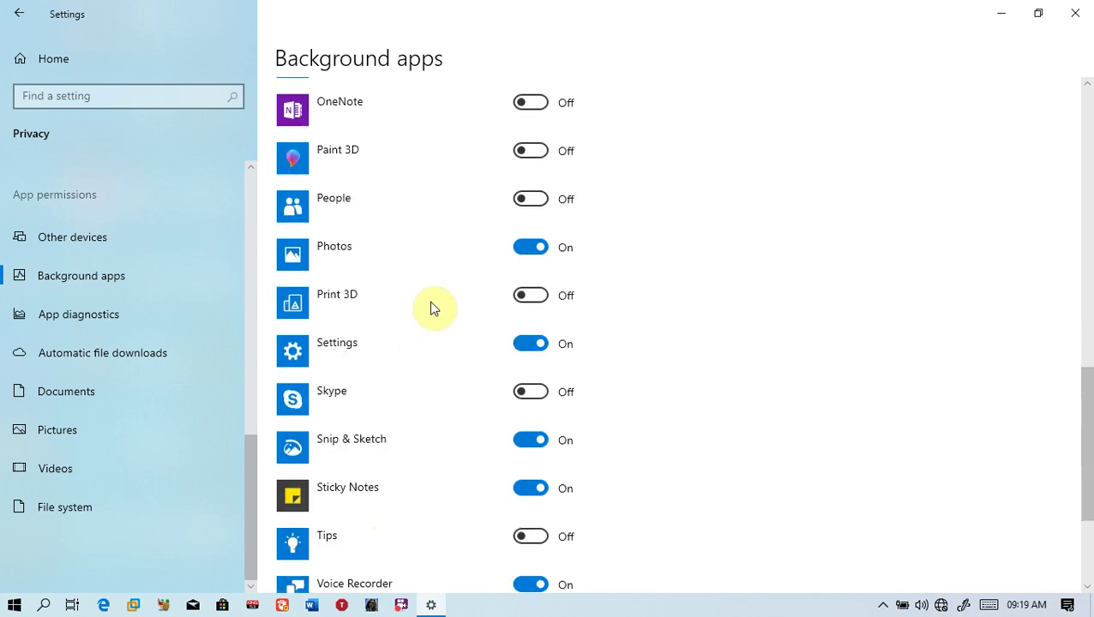
pyautogui.click(530, 247)
pyautogui.click(531, 441)
pyautogui.click(532, 489)
pyautogui.scroll(-2, 530, 579)
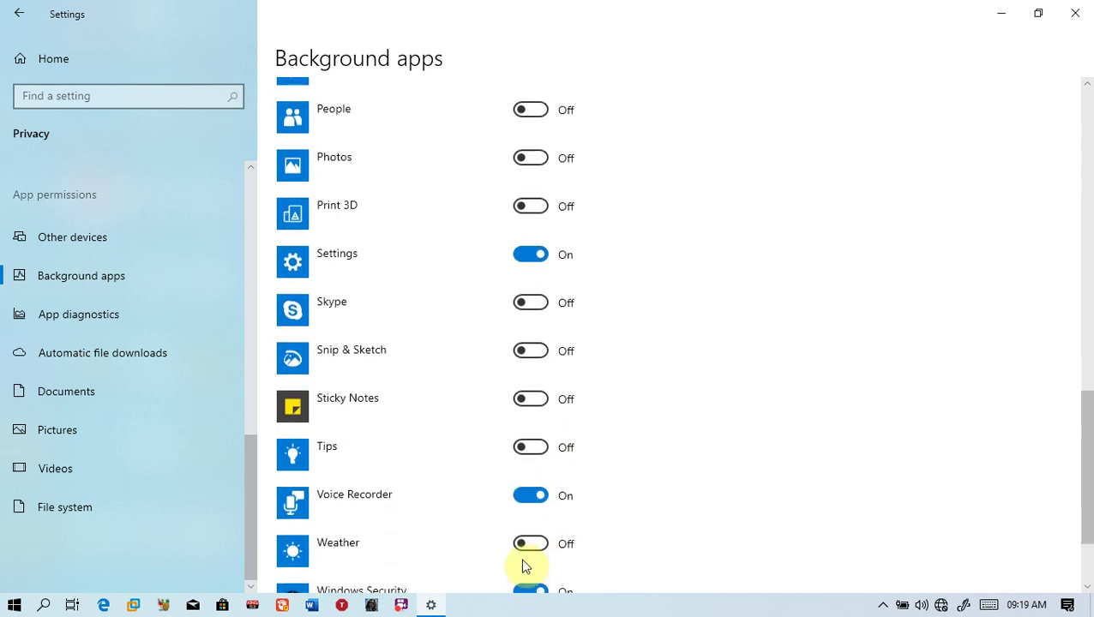
pyautogui.scroll(-3, 445, 579)
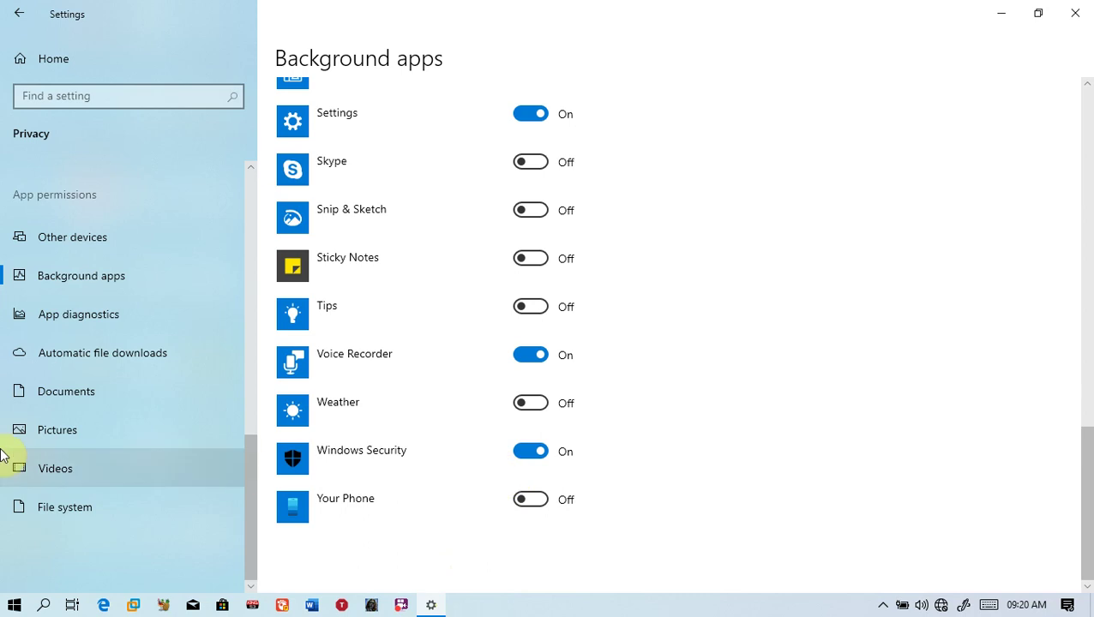
# - View the App diagnostics permissions and return to the Background apps permissions
pyautogui.click(73, 310)
pyautogui.click(101, 278)
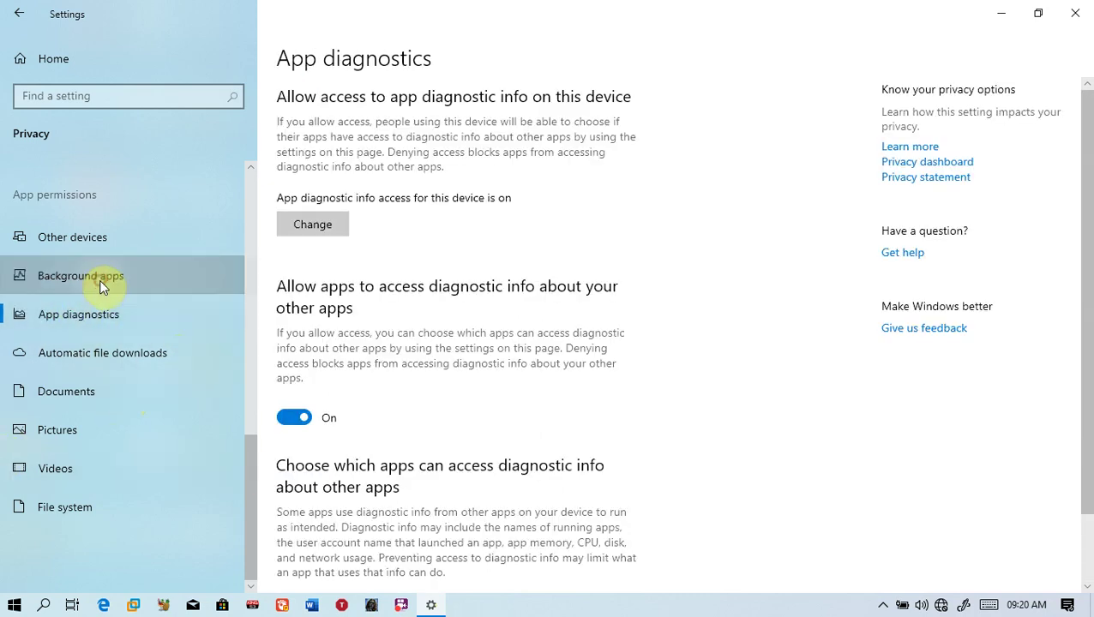